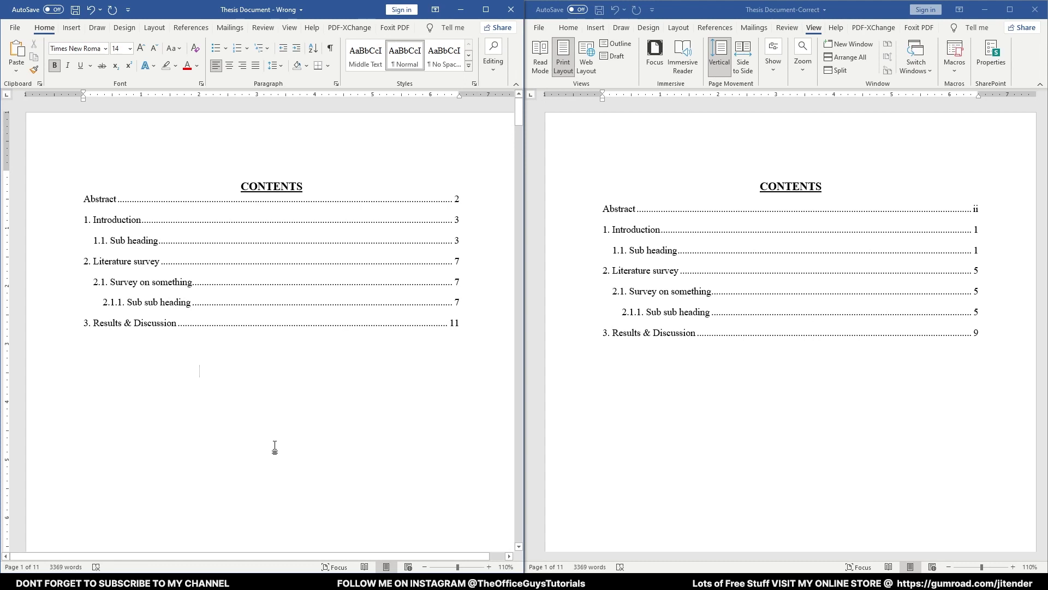
# Step: Compare the contents pages and front-matter footer page numbers of Thesis Document - Wrong and Thesis Document-Correct
pyautogui.scroll(-5, 284, 423)
pyautogui.scroll(5, 292, 382)
pyautogui.click(287, 350)
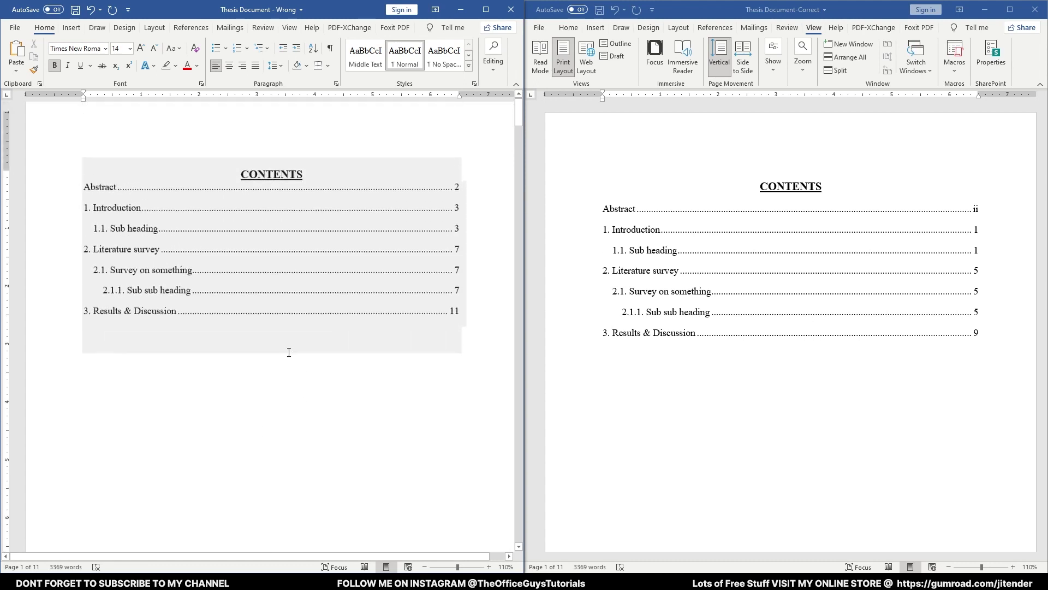
pyautogui.scroll(-6, 341, 324)
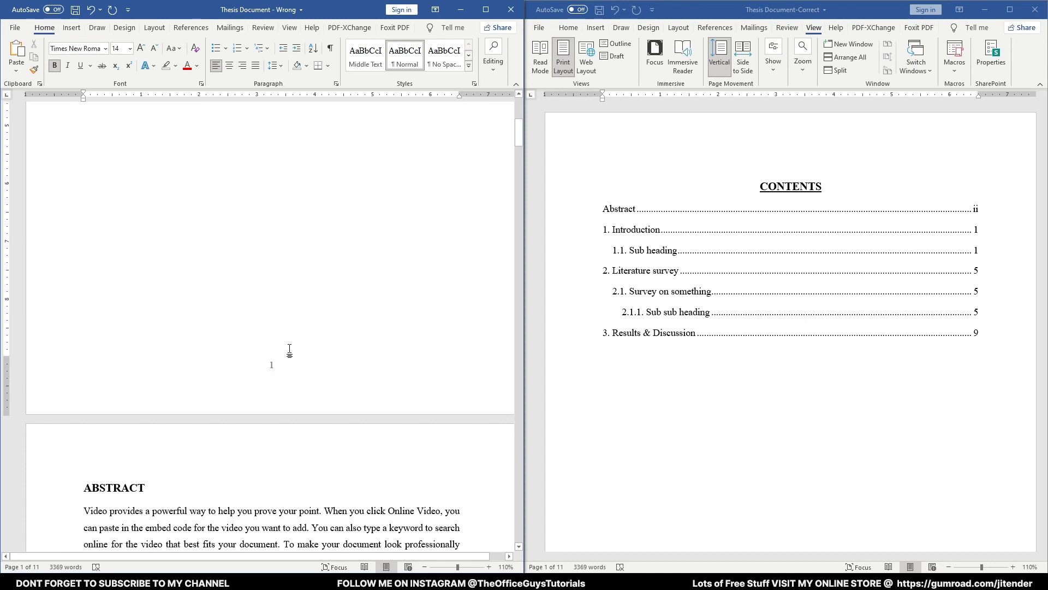
pyautogui.click(528, 414)
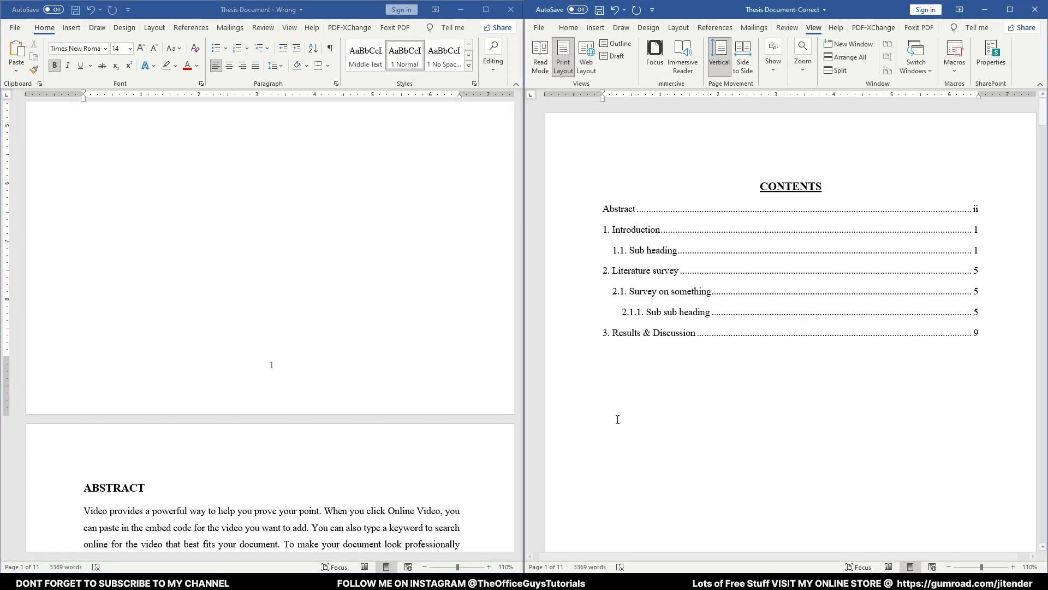
pyautogui.scroll(-10, 702, 382)
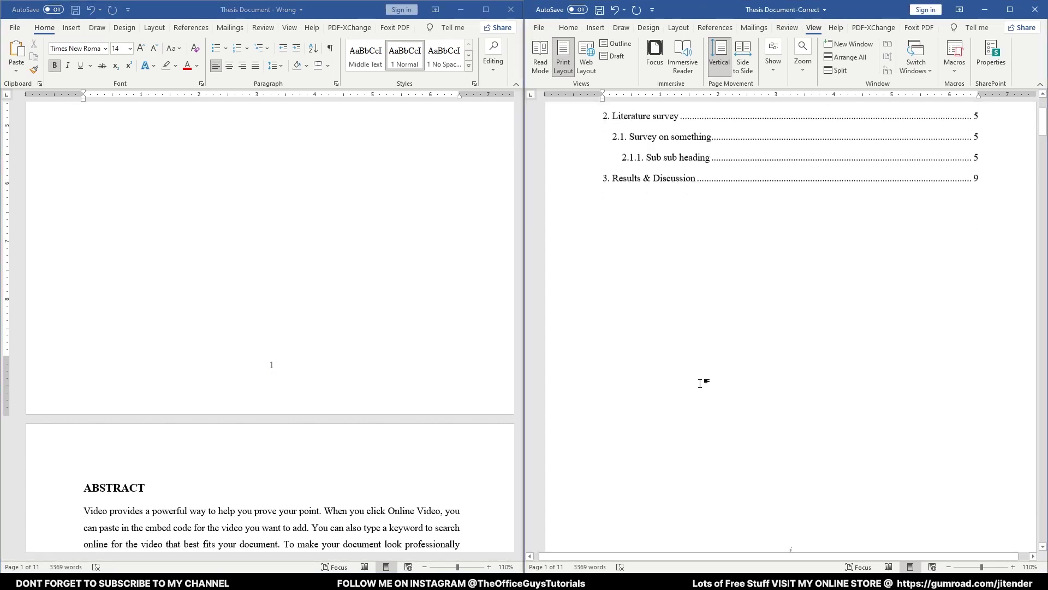
pyautogui.scroll(-6, 721, 362)
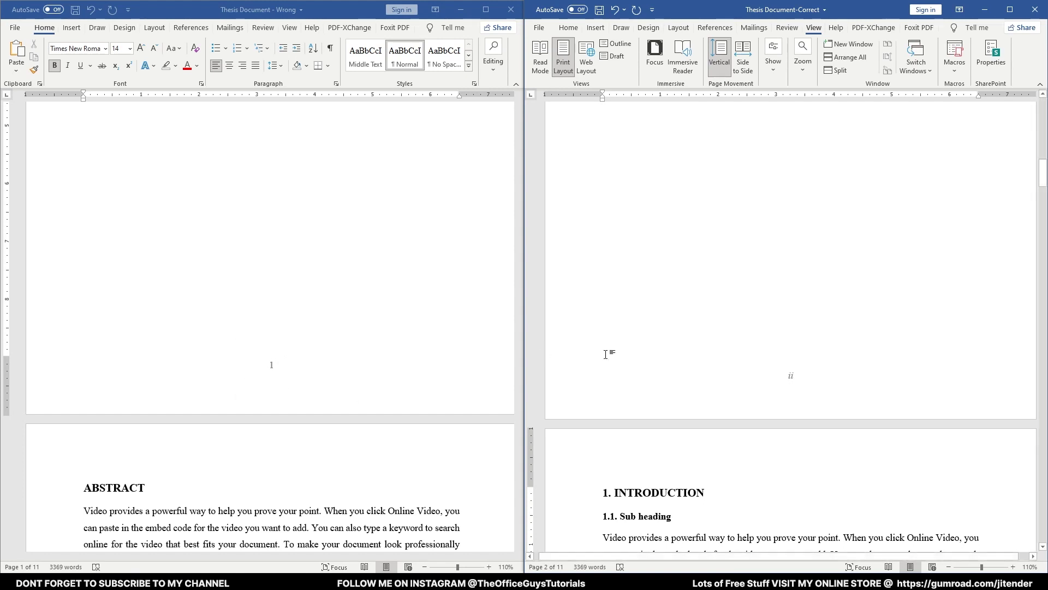
pyautogui.scroll(-1, 605, 355)
# Step: Examine how the footer page numbers run from the Abstract into the Introduction chapter in both thesis documents
pyautogui.scroll(-10, 421, 391)
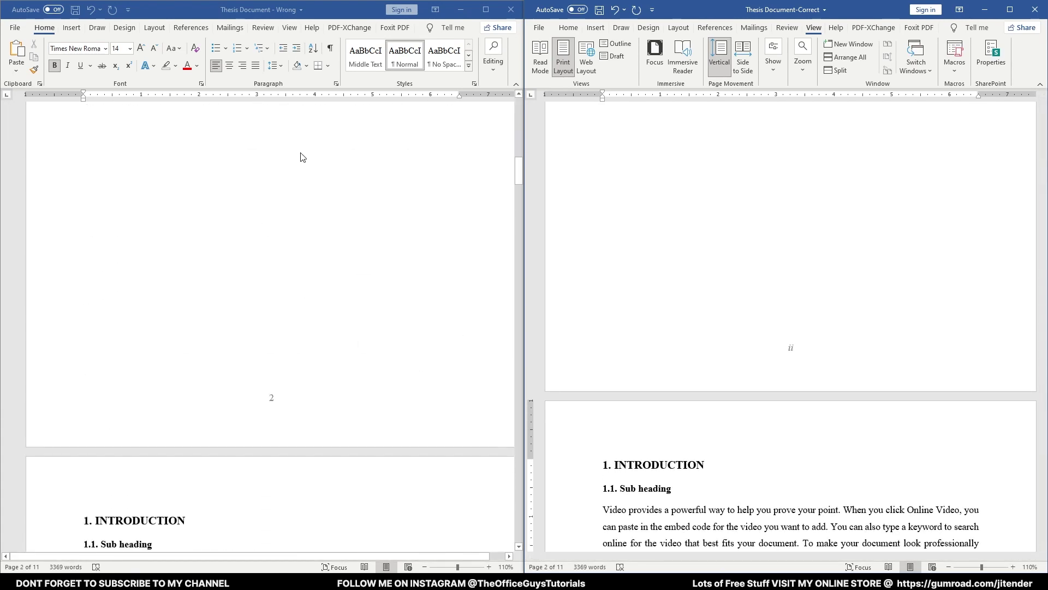
pyautogui.scroll(-11, 326, 313)
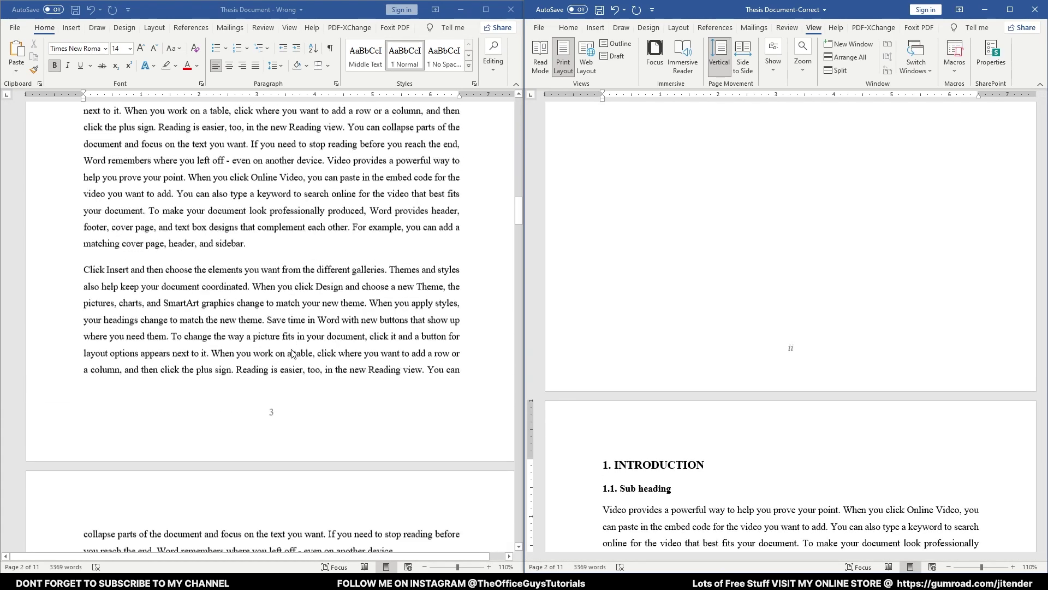
pyautogui.scroll(-1, 293, 353)
pyautogui.scroll(10, 304, 339)
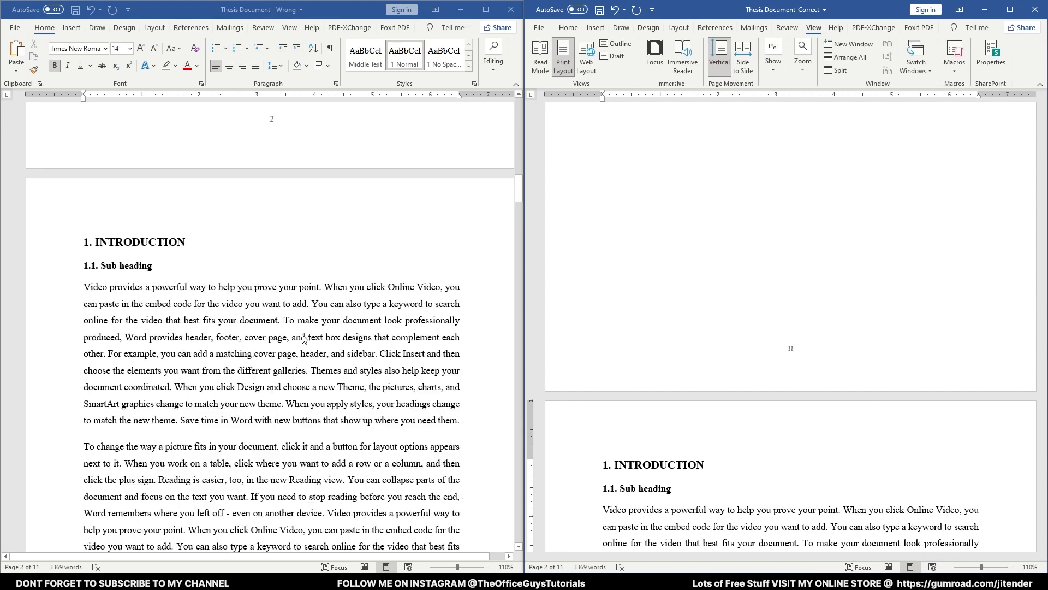
pyautogui.scroll(-10, 304, 339)
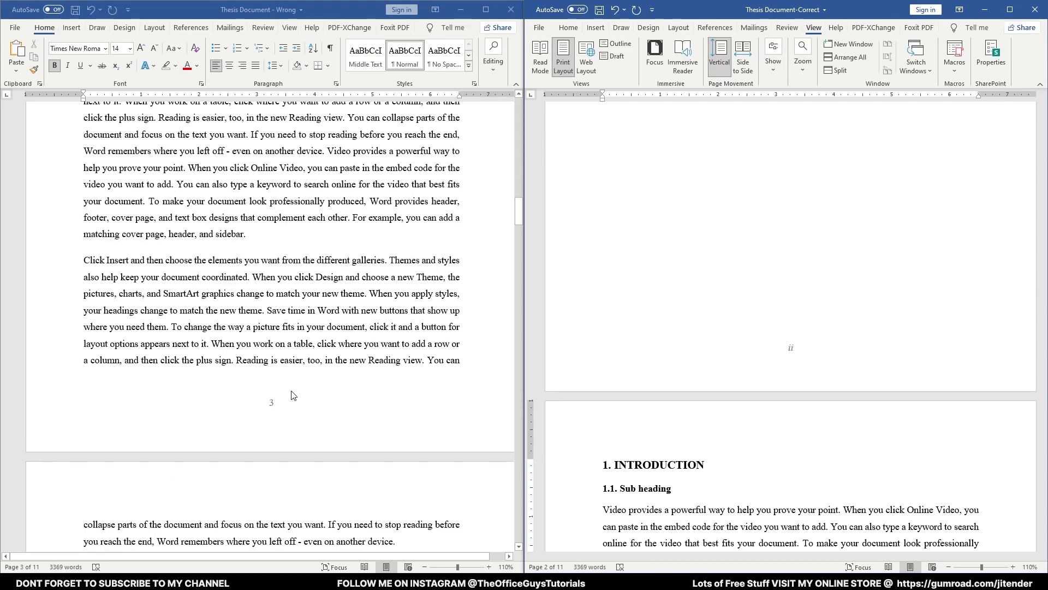
pyautogui.scroll(-3, 791, 273)
pyautogui.scroll(4, 792, 218)
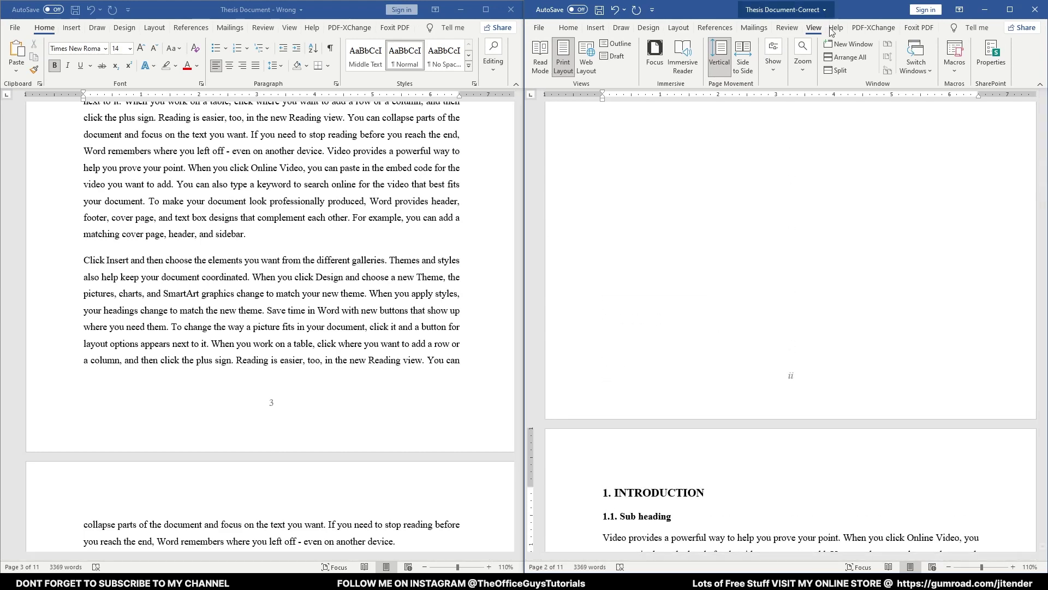
pyautogui.scroll(8, 800, 257)
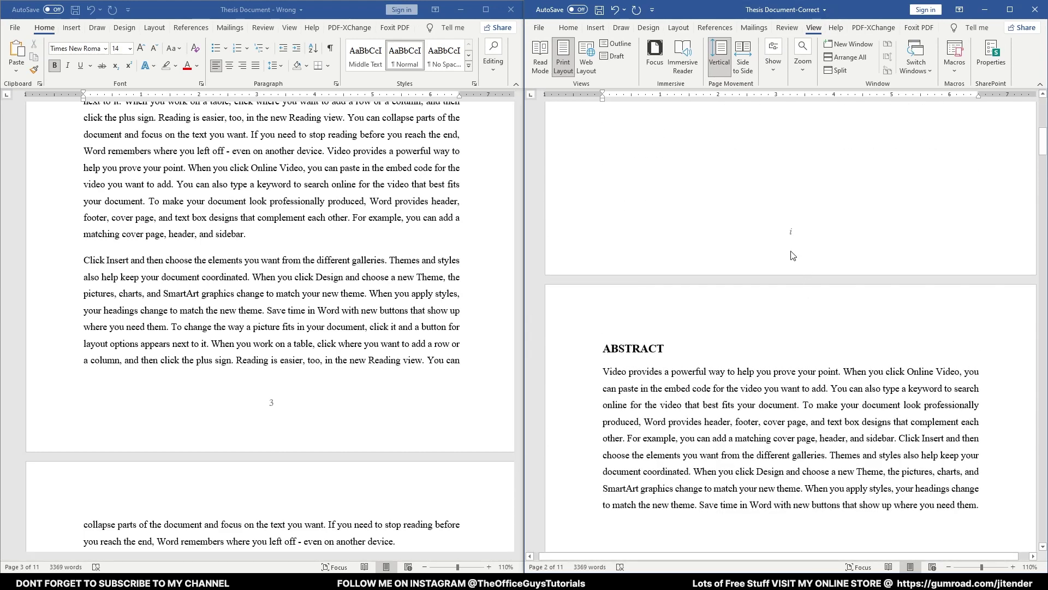
pyautogui.scroll(1, 792, 255)
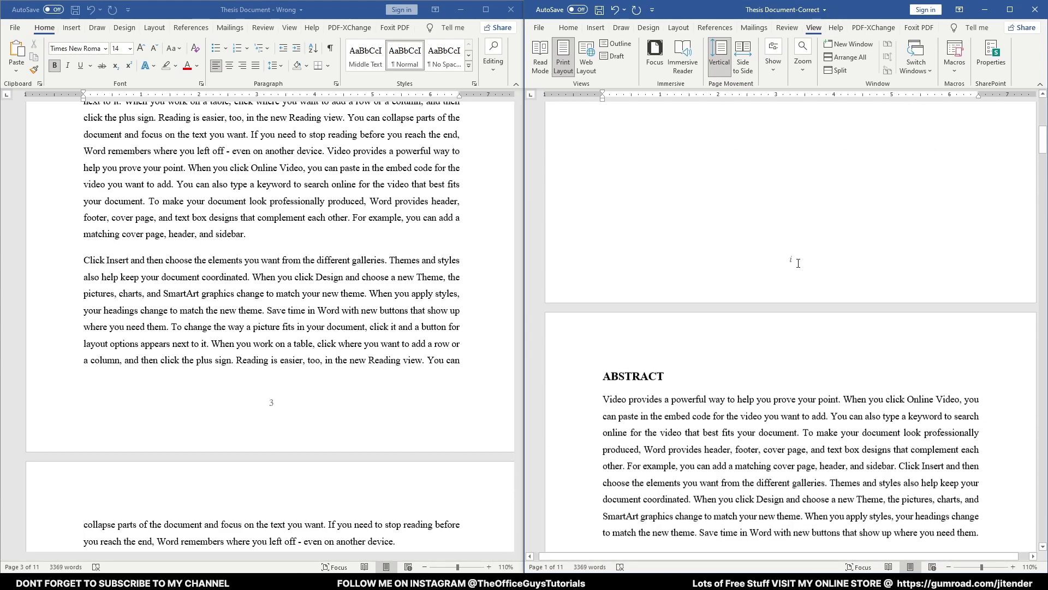
pyautogui.scroll(-10, 799, 263)
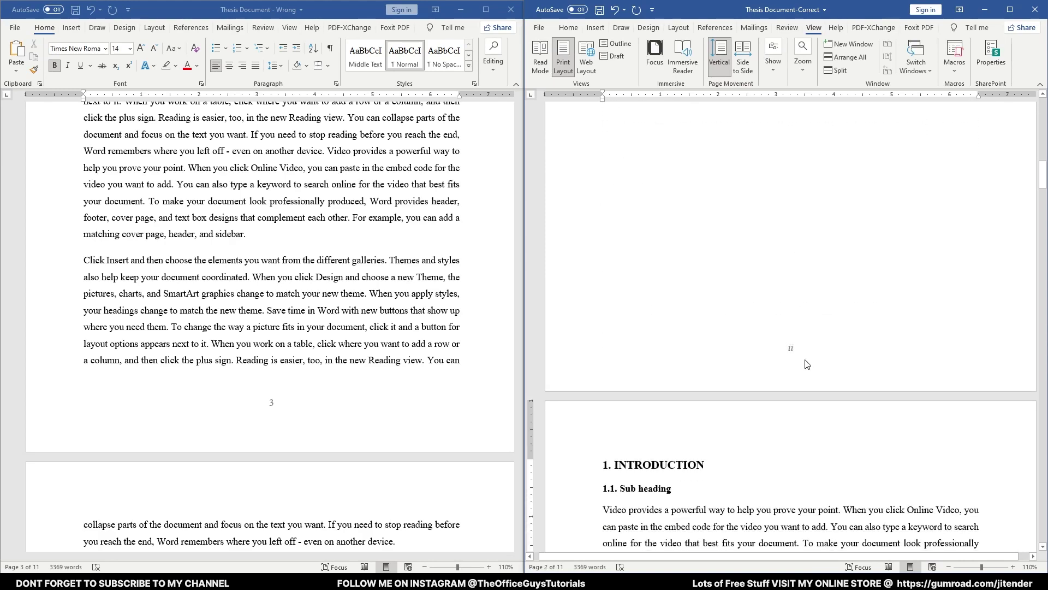
pyautogui.scroll(-12, 803, 333)
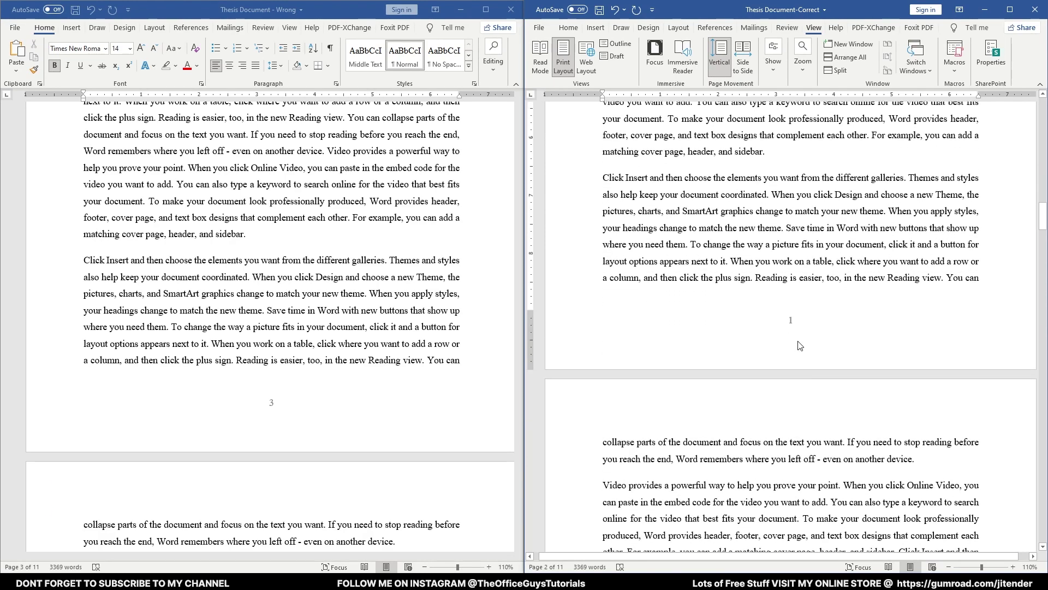
pyautogui.scroll(-10, 802, 330)
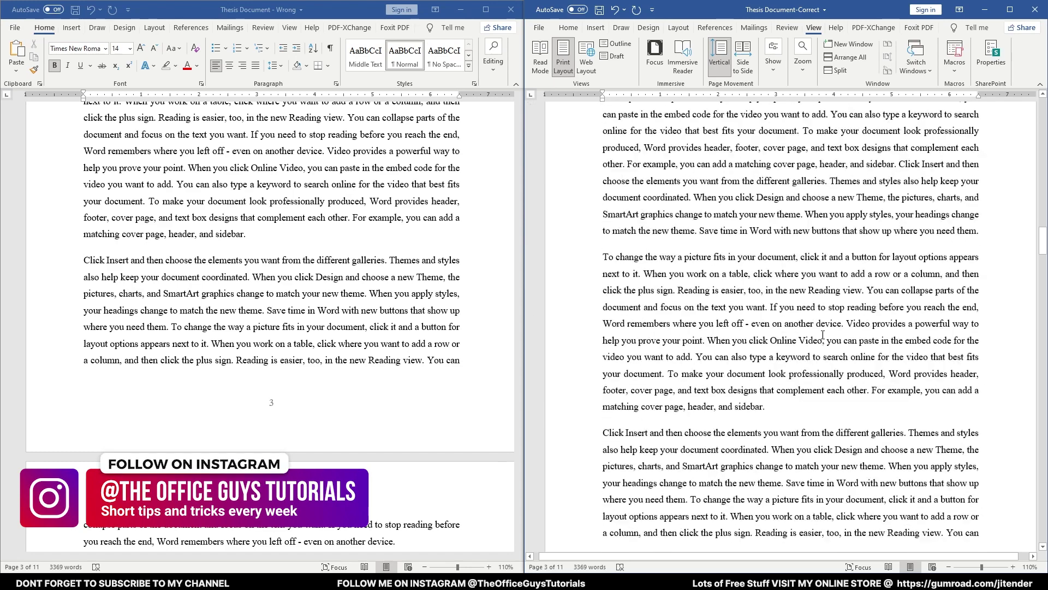
pyautogui.click(489, 280)
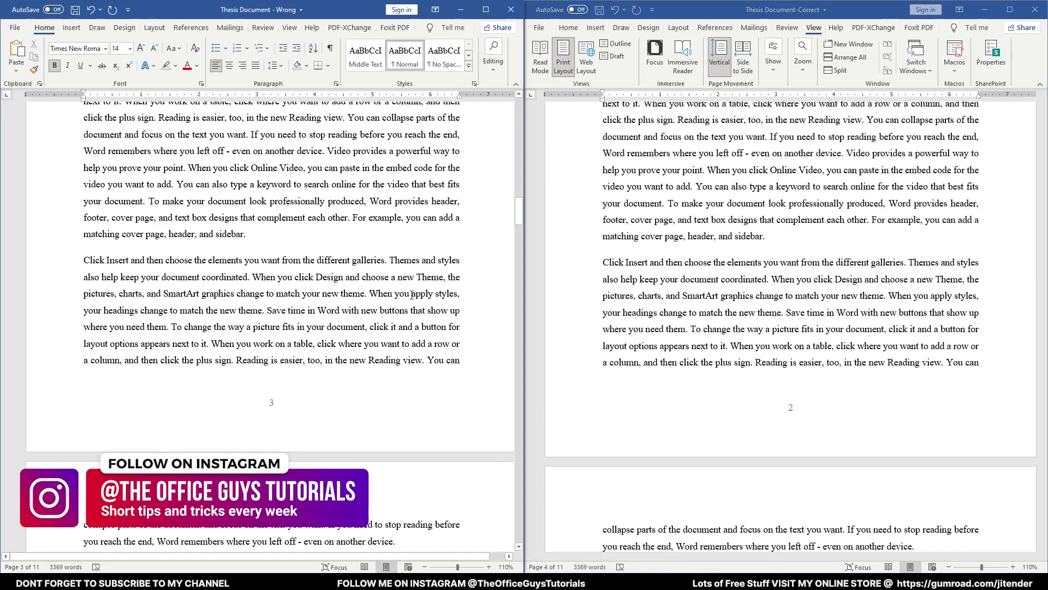
# Step: Close Thesis Document-Correct without saving and maximise the Thesis Document - Wrong window
pyautogui.click(1035, 12)
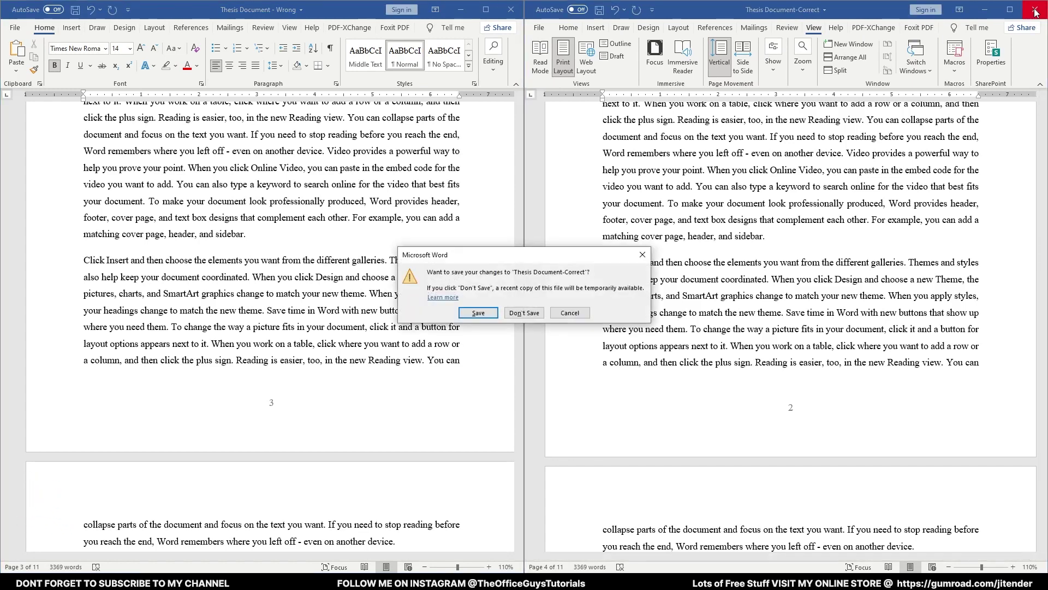
pyautogui.click(526, 314)
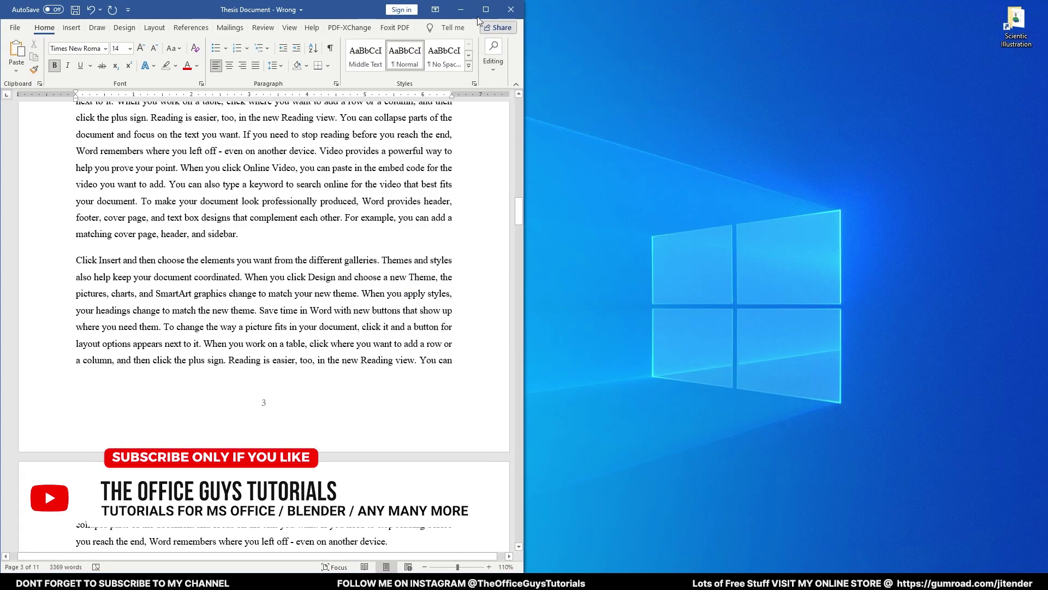
pyautogui.click(485, 9)
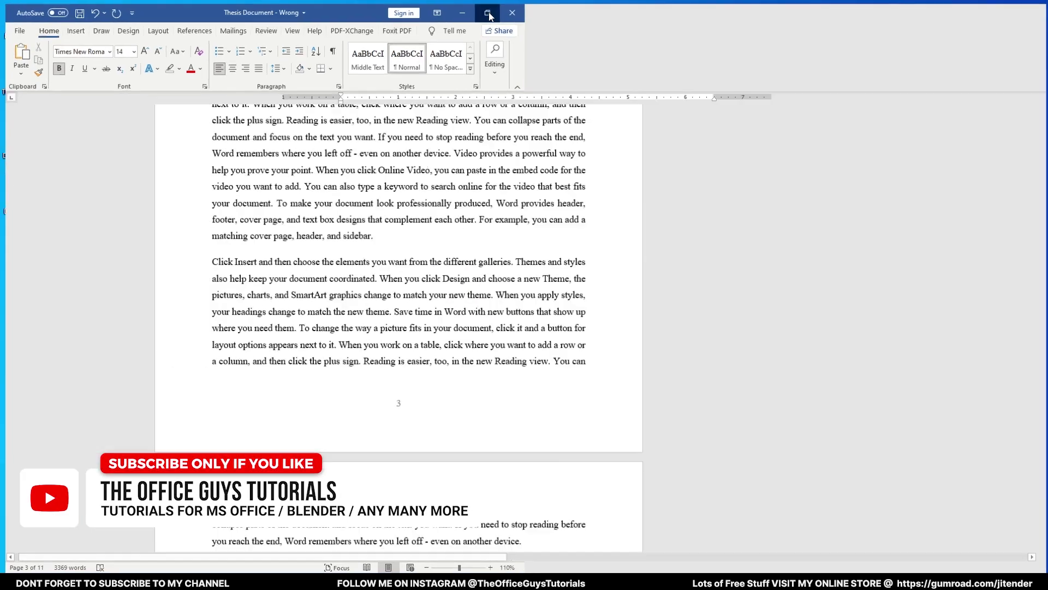
pyautogui.click(487, 13)
pyautogui.scroll(5, 592, 256)
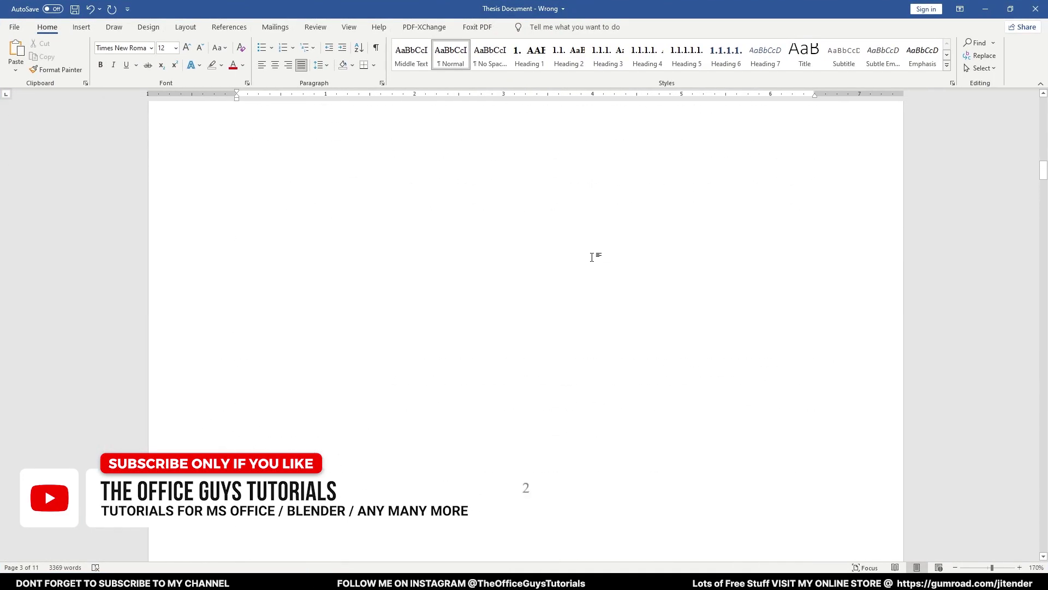
pyautogui.scroll(20, 592, 257)
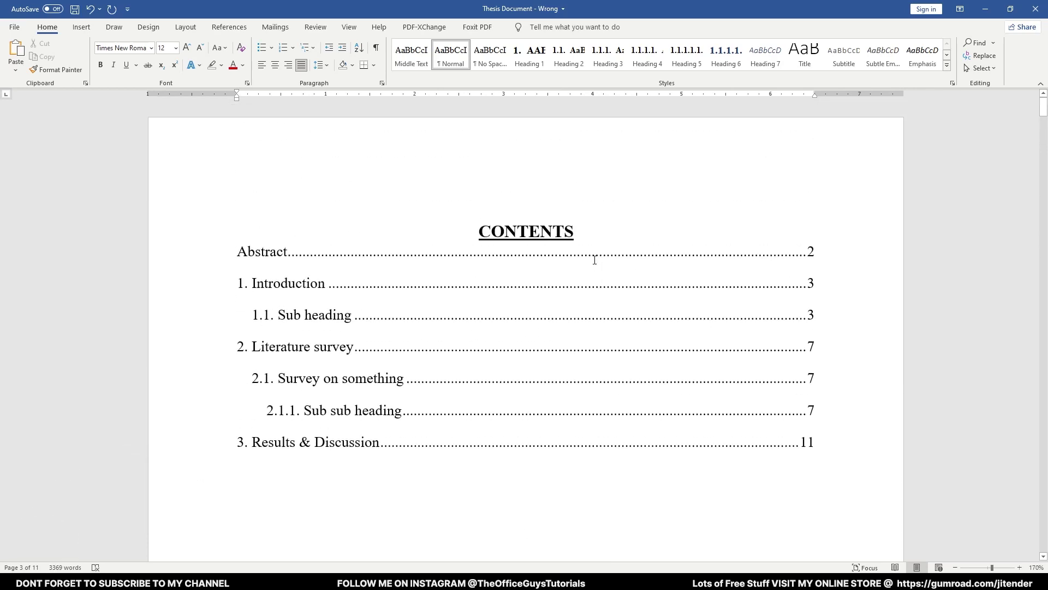
pyautogui.scroll(10, 595, 260)
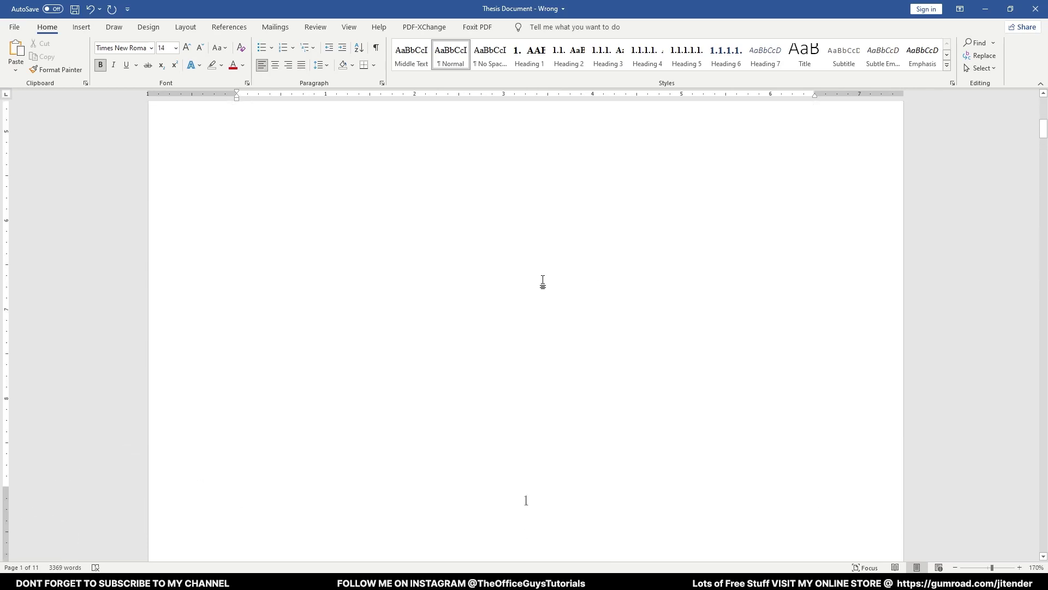
# Step: Create a blank document with "Abstract" on the first page and, after a page break, "Introduction" on the second
pyautogui.hotkey('ctrl', 'n')
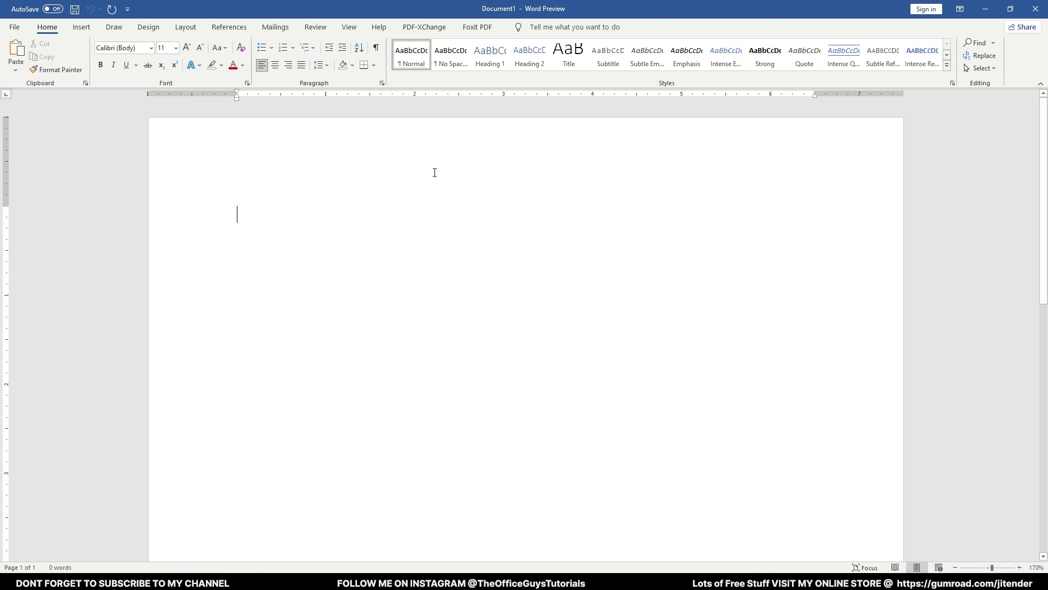
pyautogui.write('Abs')
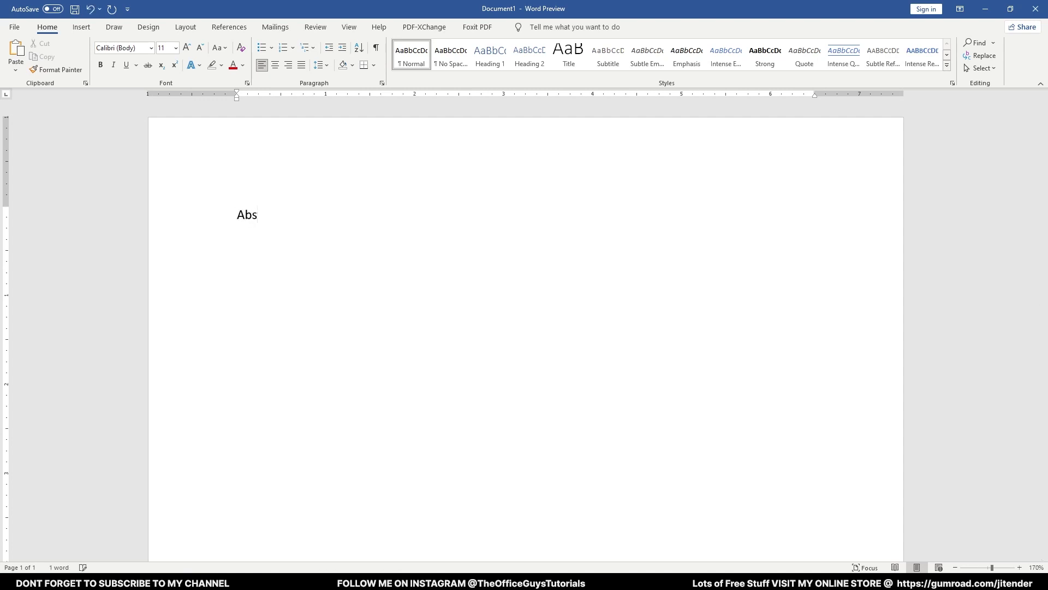
pyautogui.write('tract')
pyautogui.hotkey('ctrl', 'Return')
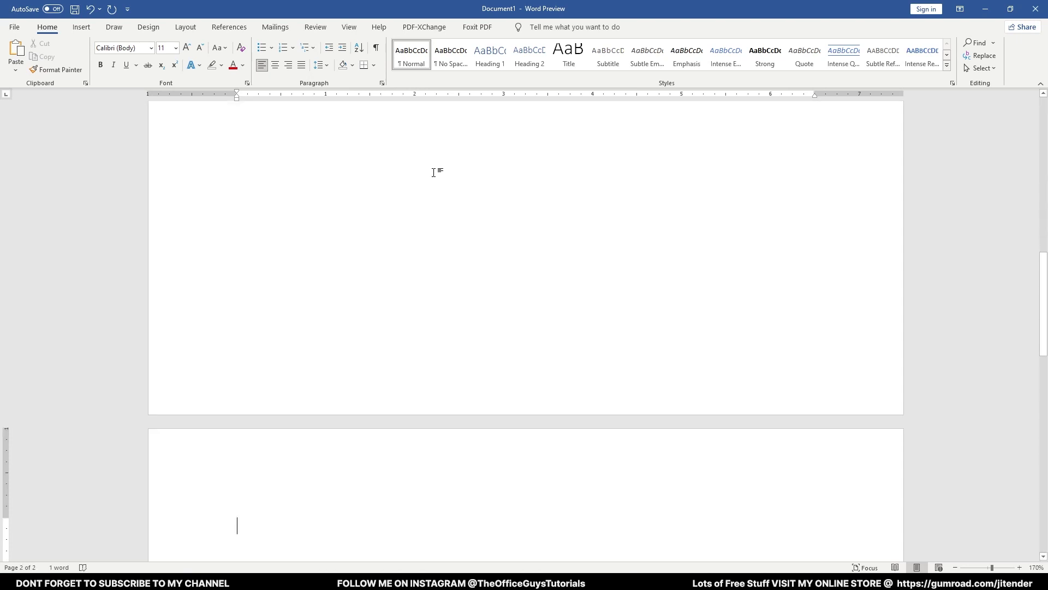
pyautogui.write('Intro')
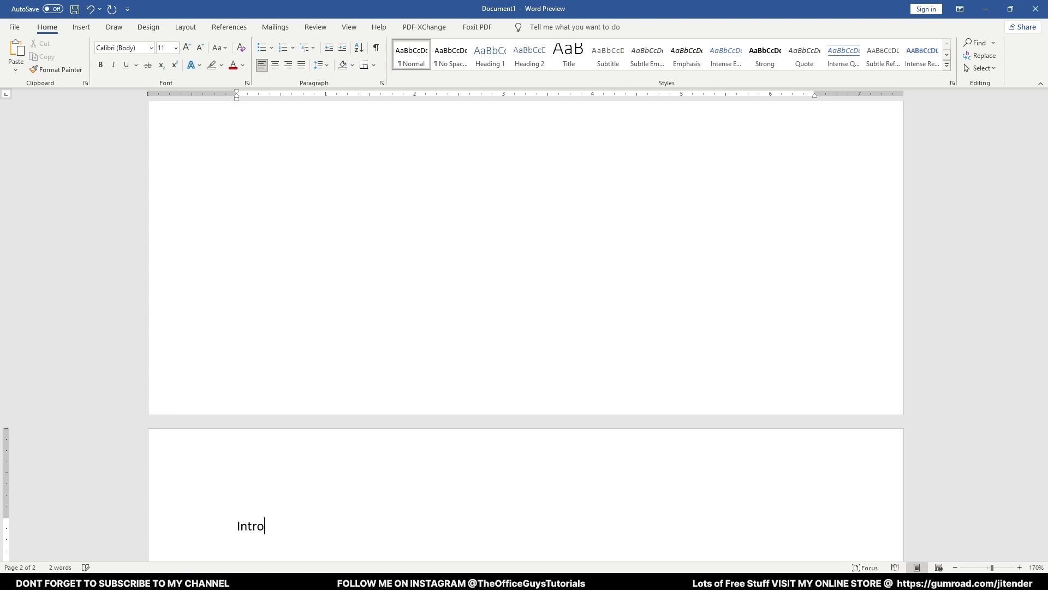
pyautogui.write('duction')
pyautogui.click(489, 373)
pyautogui.doubleClick(488, 373)
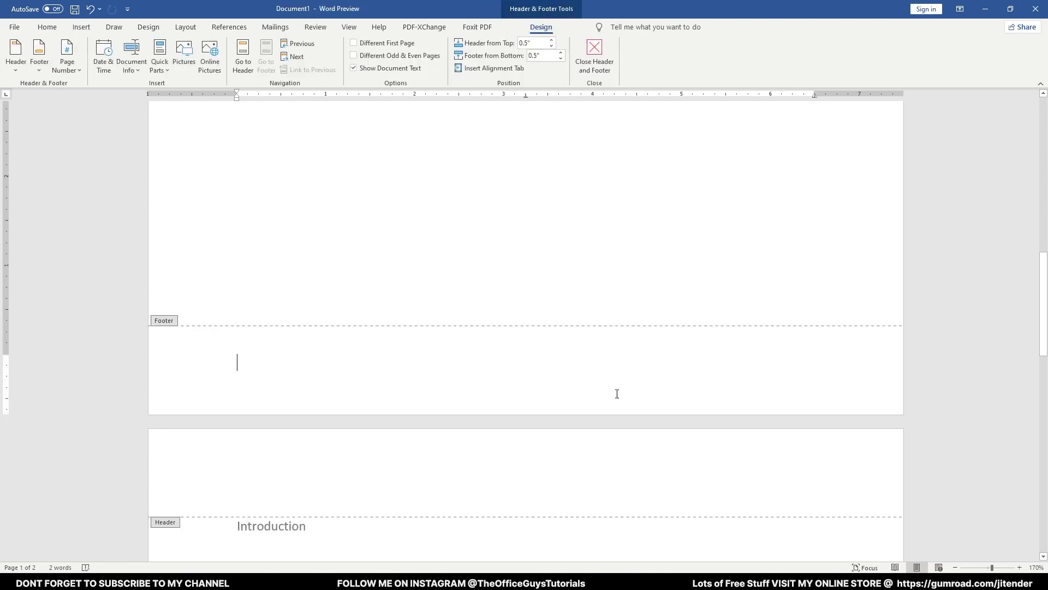
pyautogui.doubleClick(556, 313)
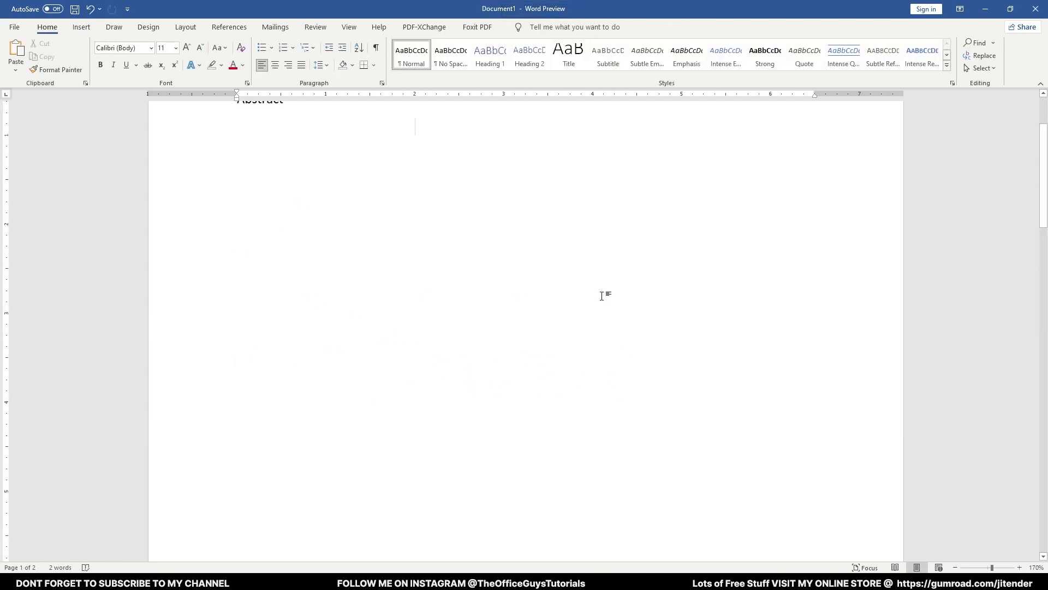
# Step: Insert centred page numbers at the bottom of the pages using the Plain Number 2 style and leave footer editing
pyautogui.keyDown('ctrl'); pyautogui.scroll(-4, 601, 296); pyautogui.keyUp('ctrl')
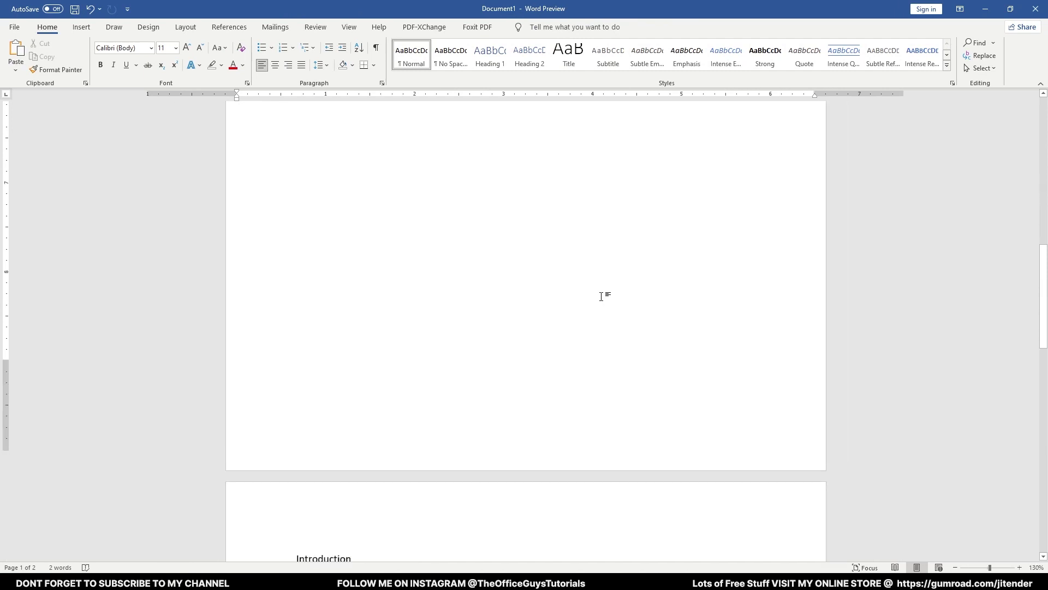
pyautogui.doubleClick(534, 451)
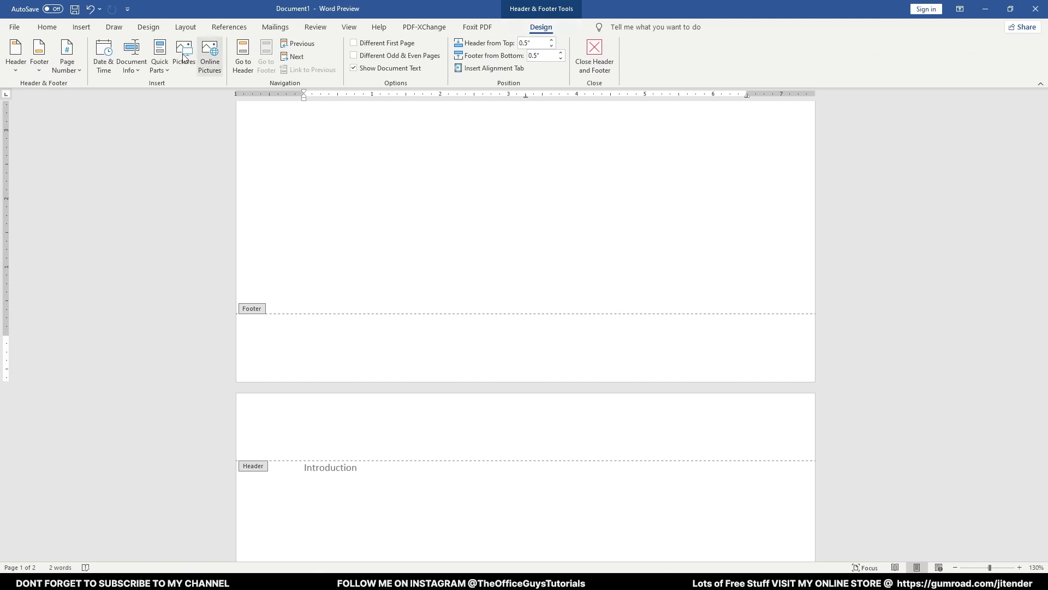
pyautogui.click(67, 70)
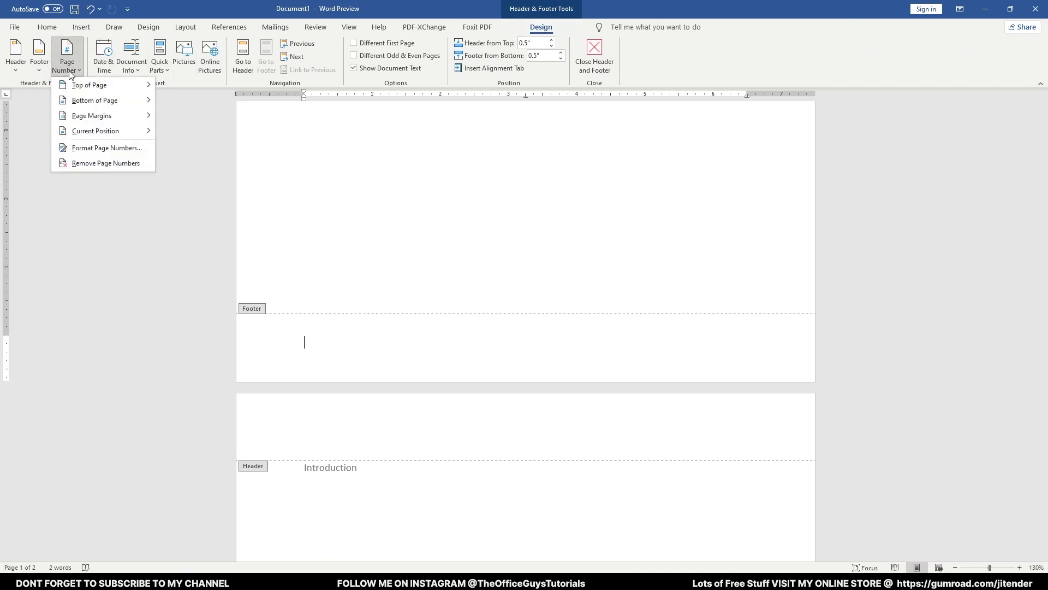
pyautogui.moveTo(95, 102)
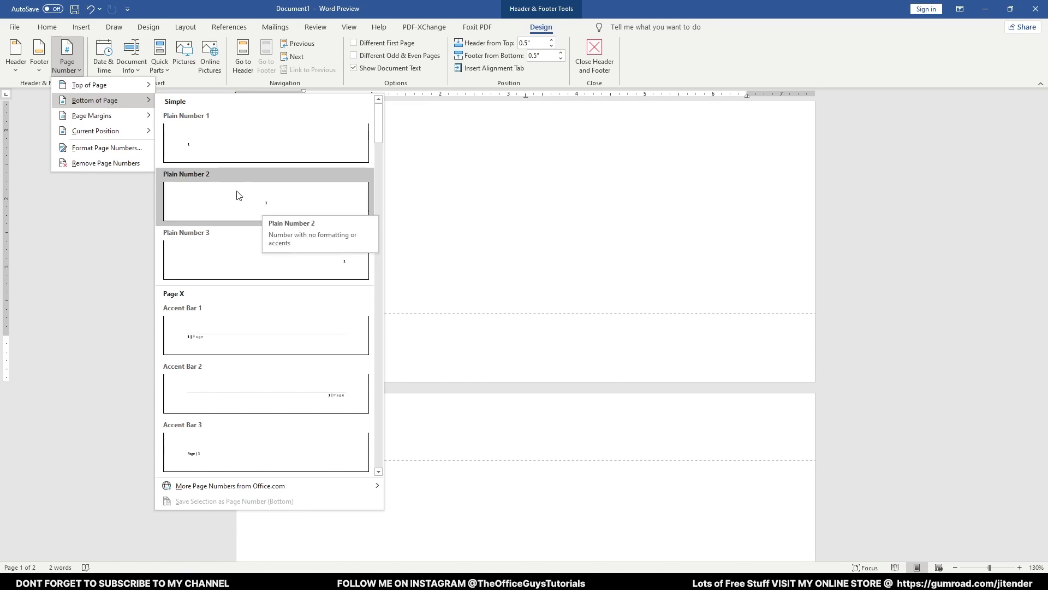
pyautogui.click(283, 208)
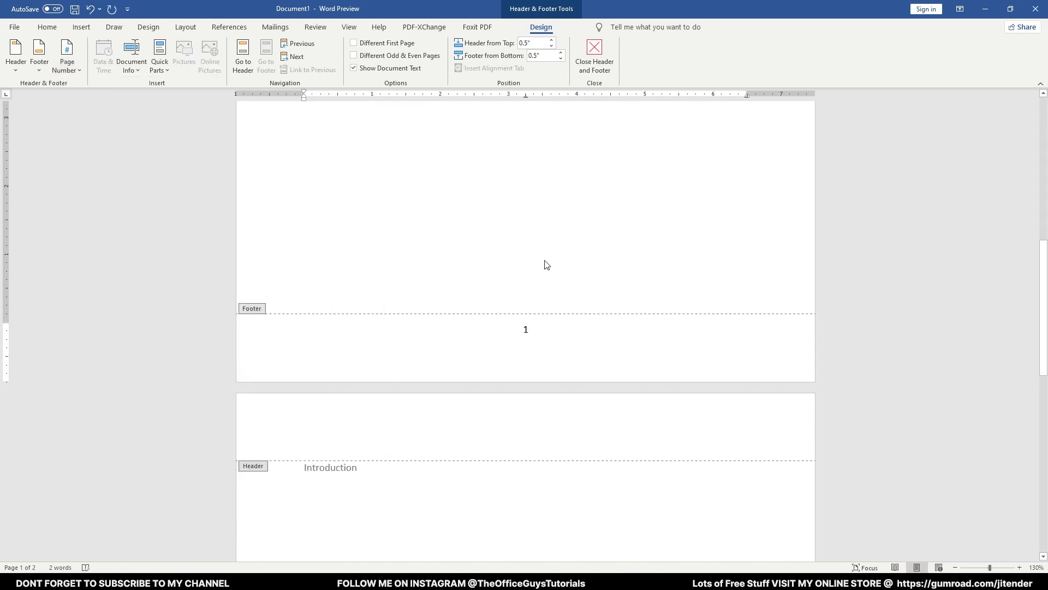
pyautogui.doubleClick(543, 234)
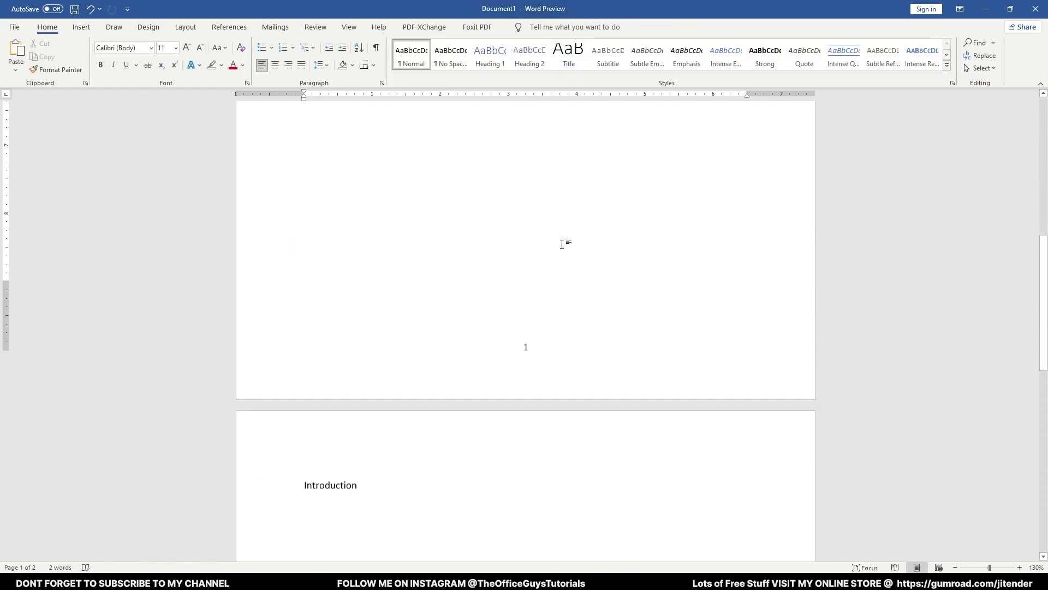
pyautogui.scroll(-10, 561, 244)
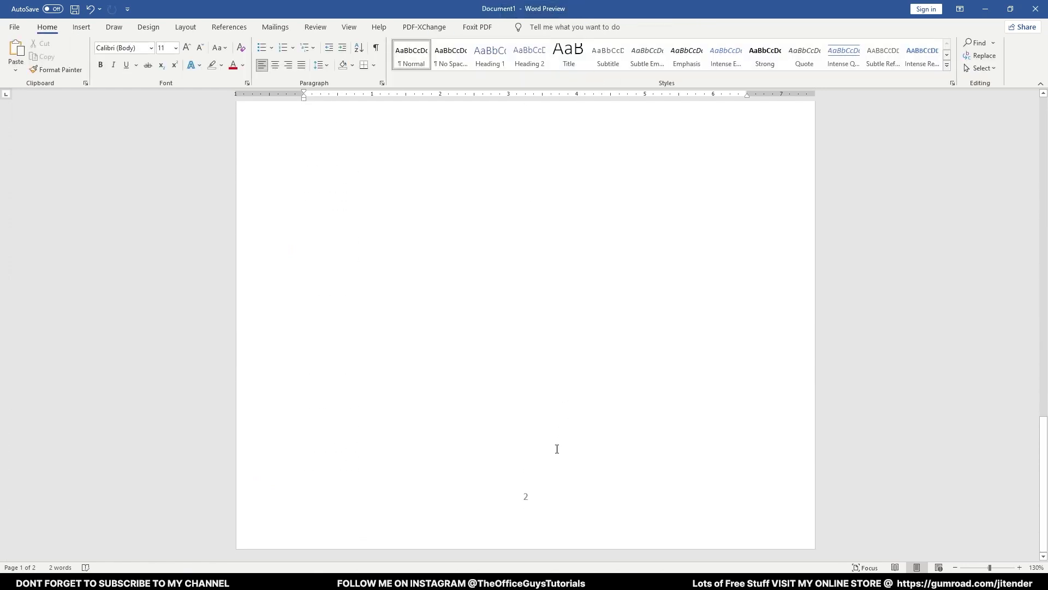
# Step: Check the footer page numbers on the Abstract and Introduction pages
pyautogui.scroll(20, 550, 363)
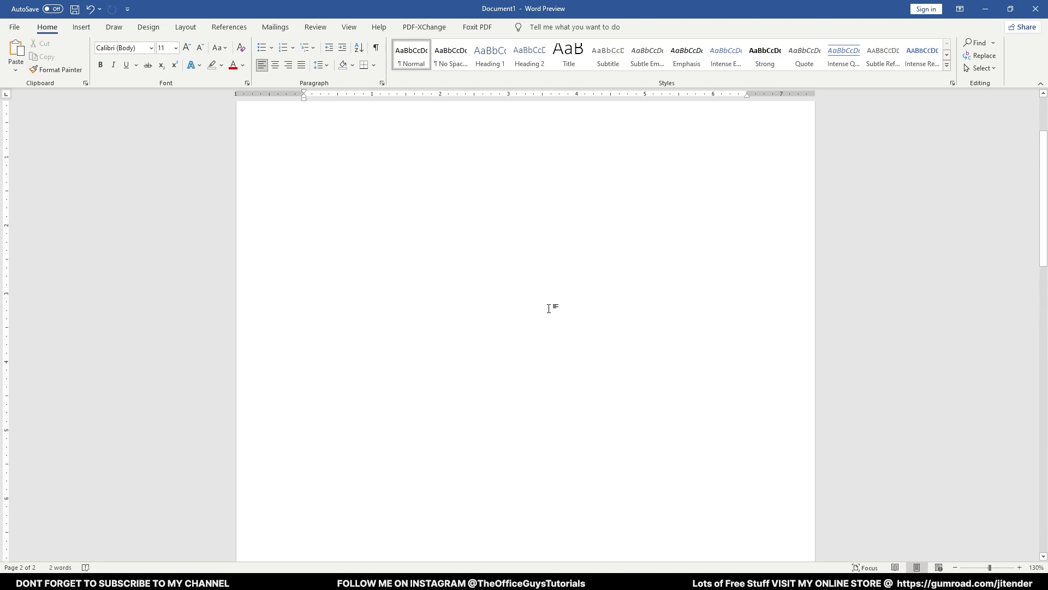
pyautogui.keyDown('ctrl'); pyautogui.scroll(-1, 546, 287); pyautogui.keyUp('ctrl')
pyautogui.scroll(-10, 545, 339)
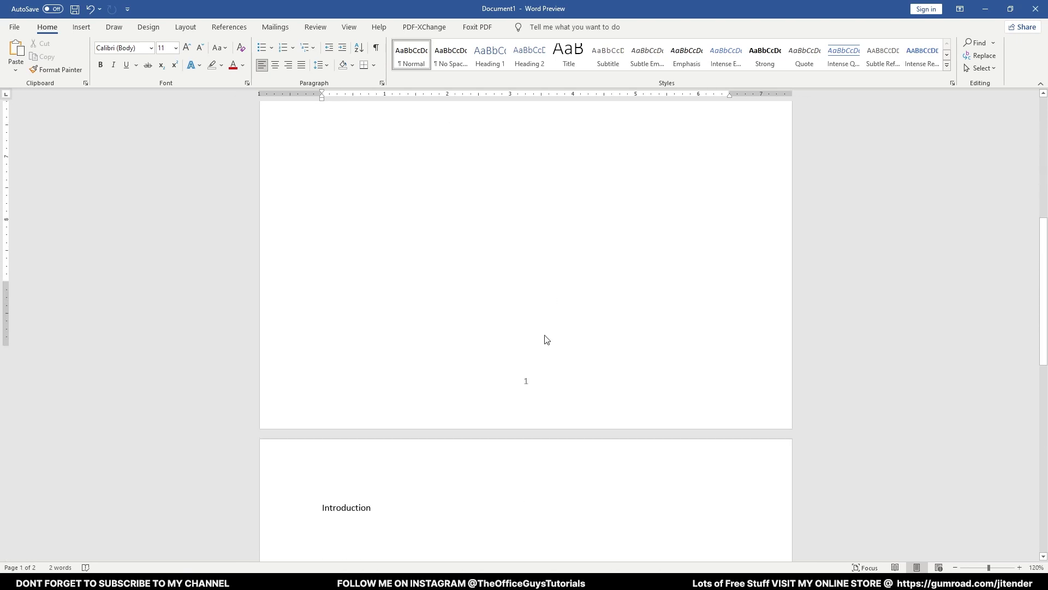
pyautogui.scroll(-8, 535, 330)
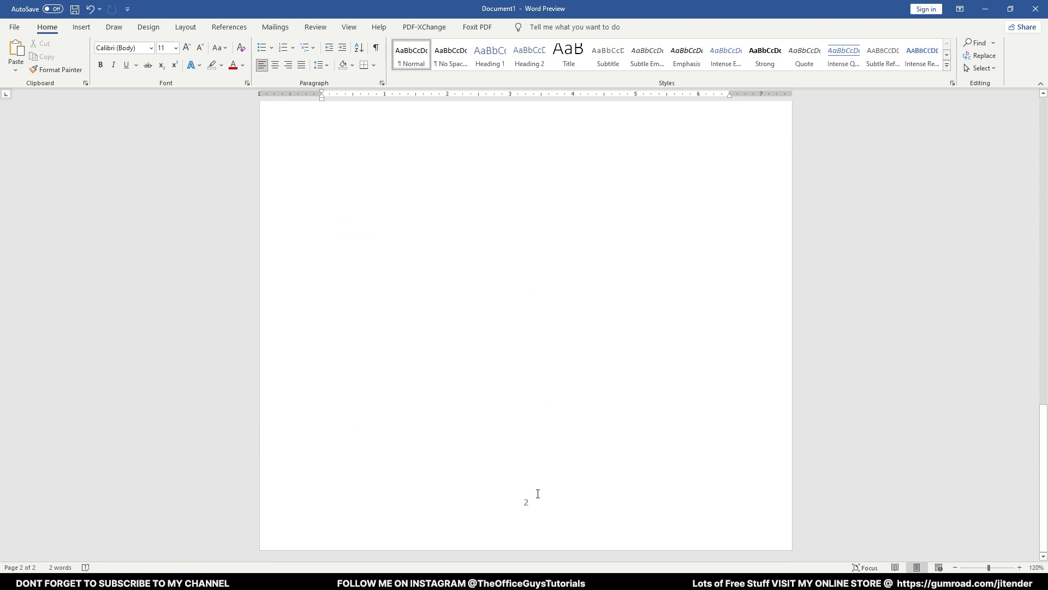
pyautogui.scroll(8, 547, 501)
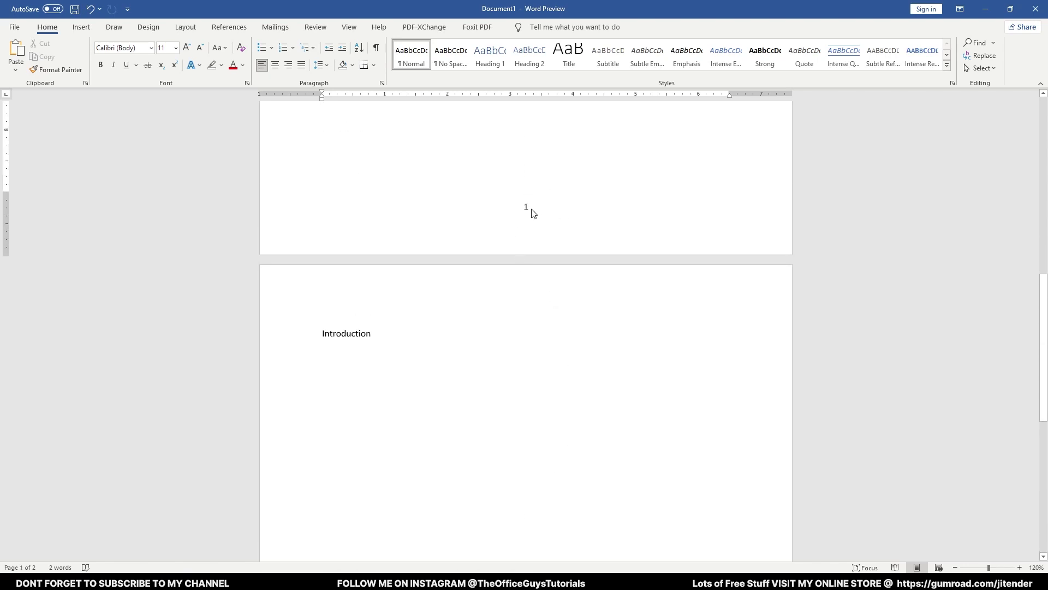
pyautogui.scroll(10, 533, 212)
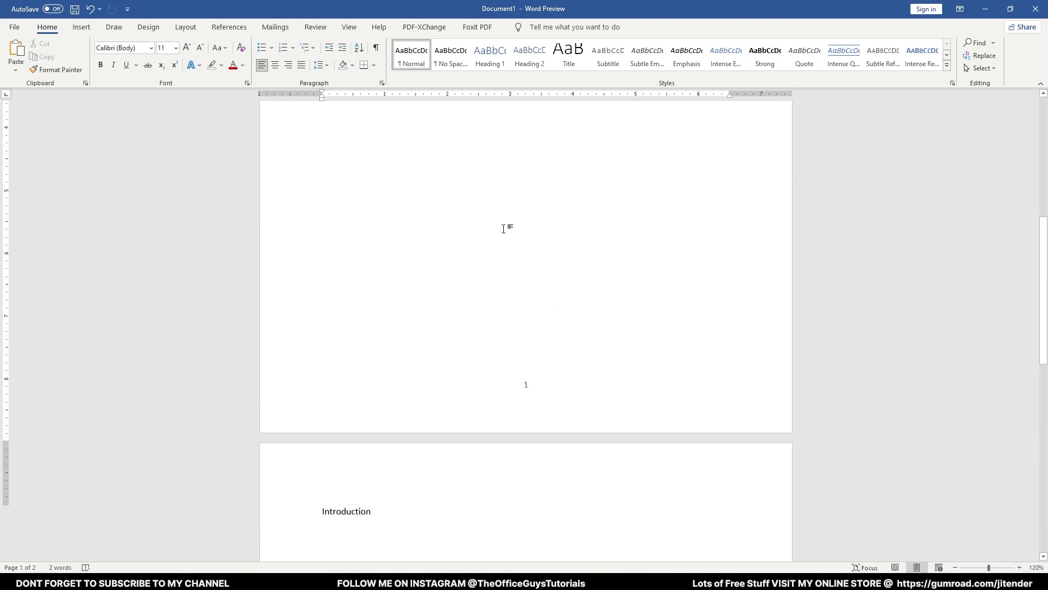
pyautogui.scroll(1, 425, 212)
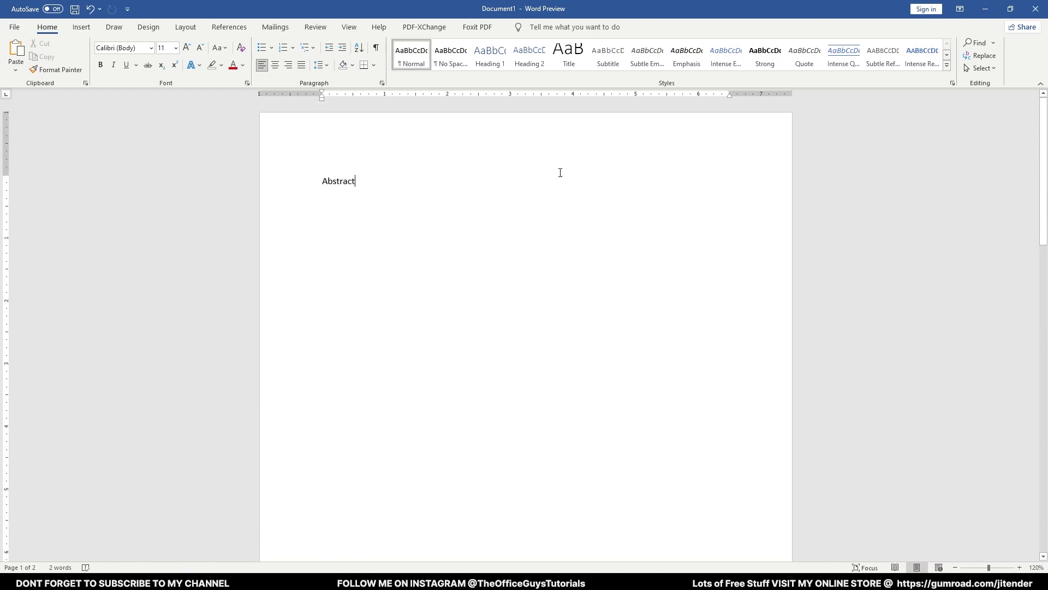
# Step: Generate a ten-sentence sample paragraph below the Abstract heading with =rand(1,10)
pyautogui.press('Return')
pyautogui.write('=rand(1,')
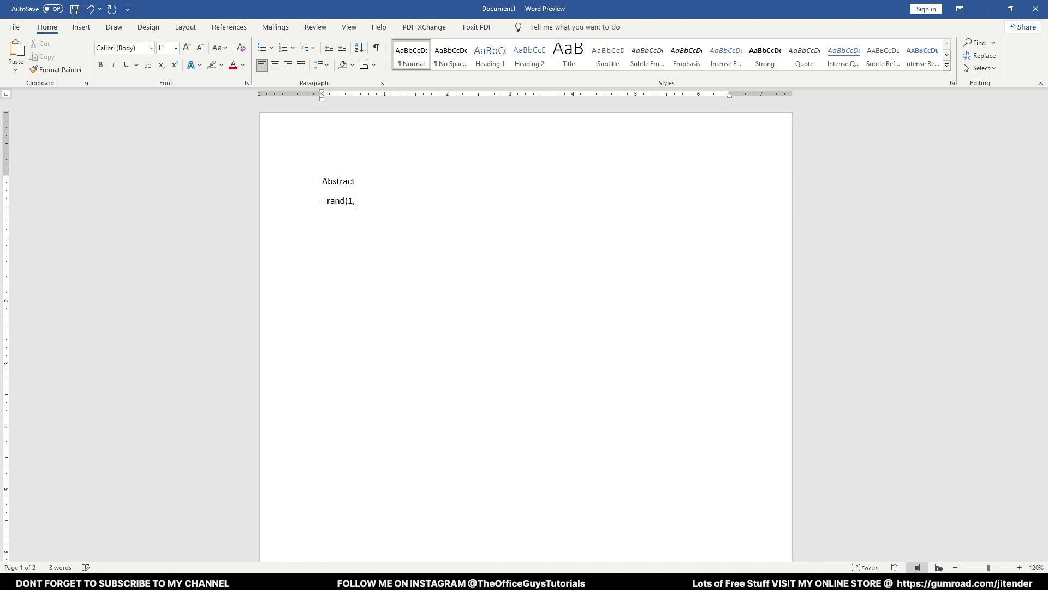
pyautogui.write('10)')
pyautogui.press('Return')
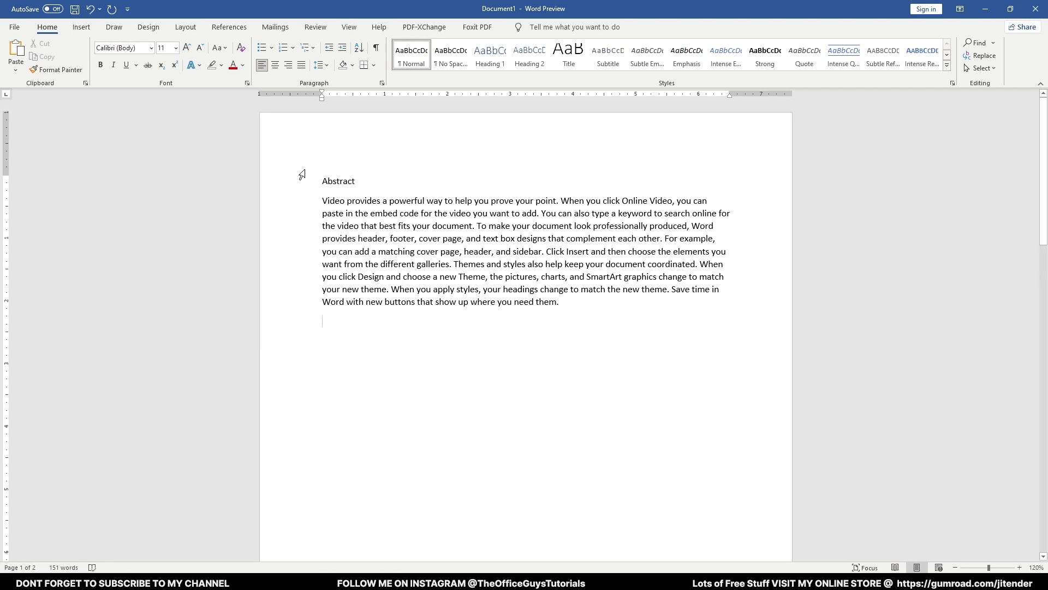
# Step: Insert a Next Page section break after the sample paragraph on the Abstract page
pyautogui.click(185, 26)
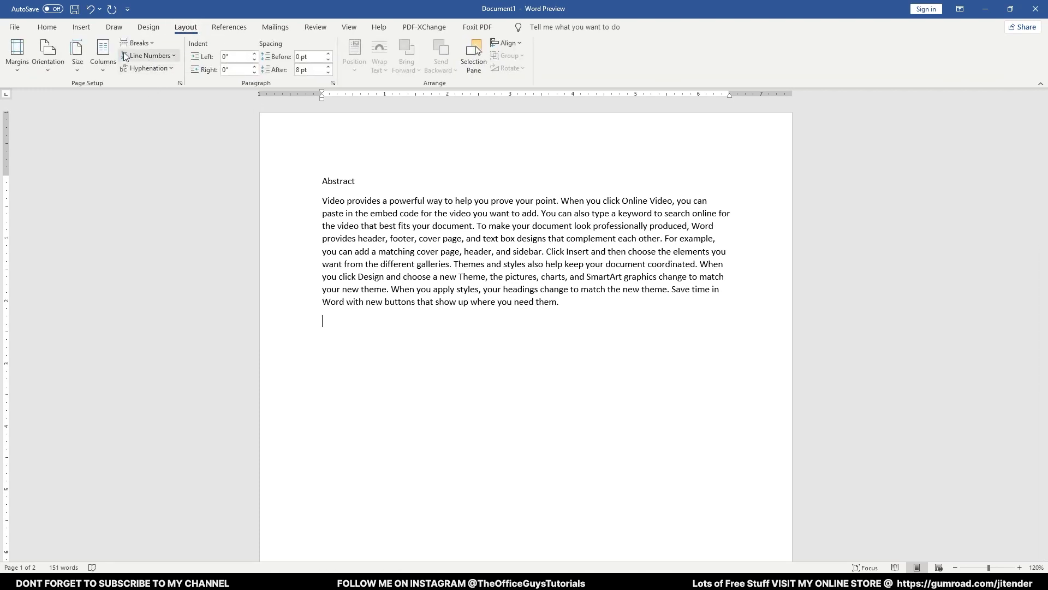
pyautogui.click(156, 41)
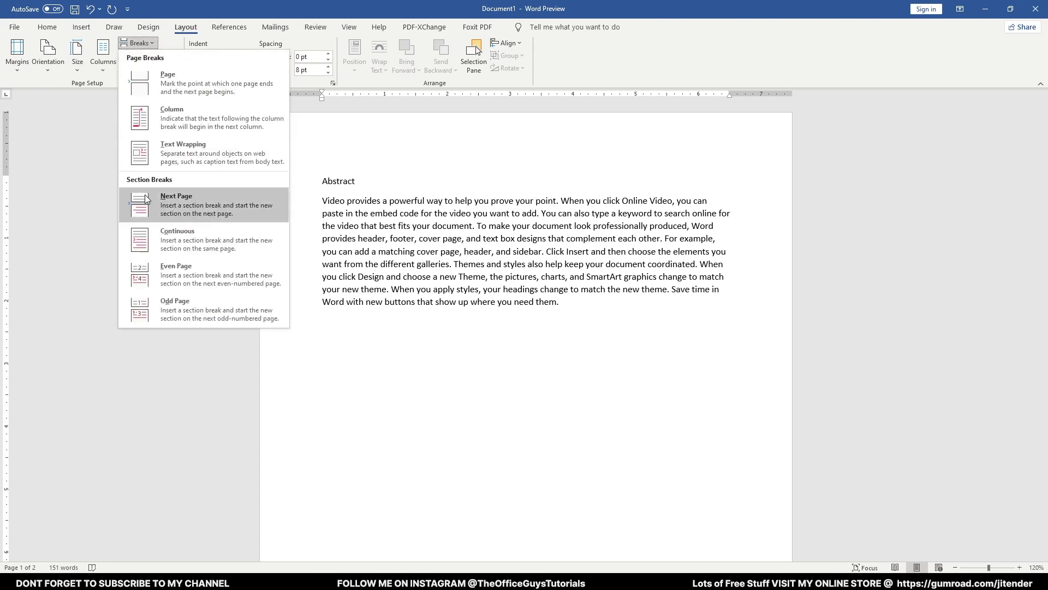
pyautogui.click(188, 207)
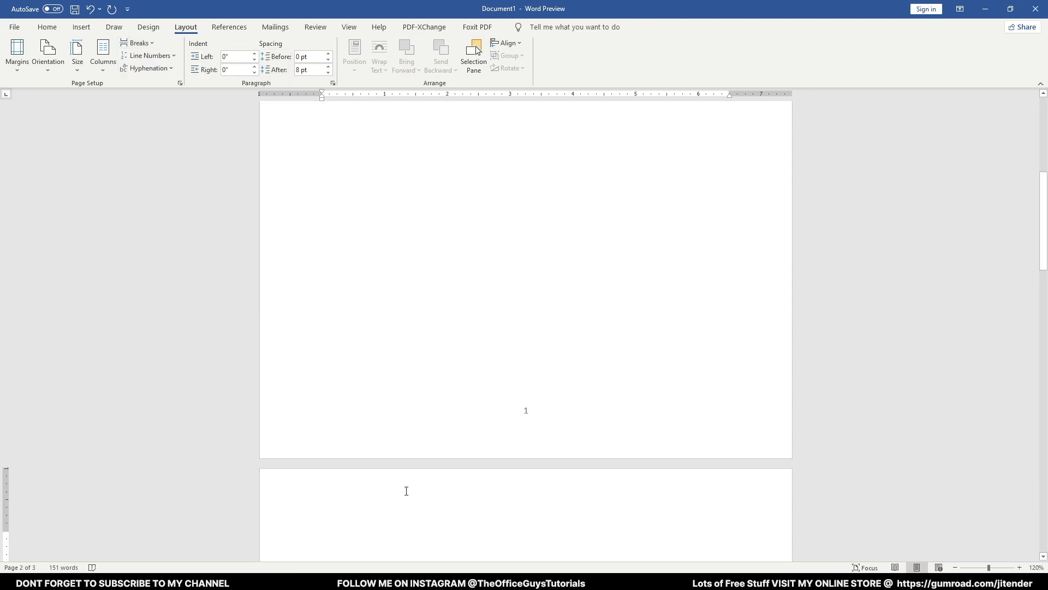
pyautogui.scroll(-1, 417, 343)
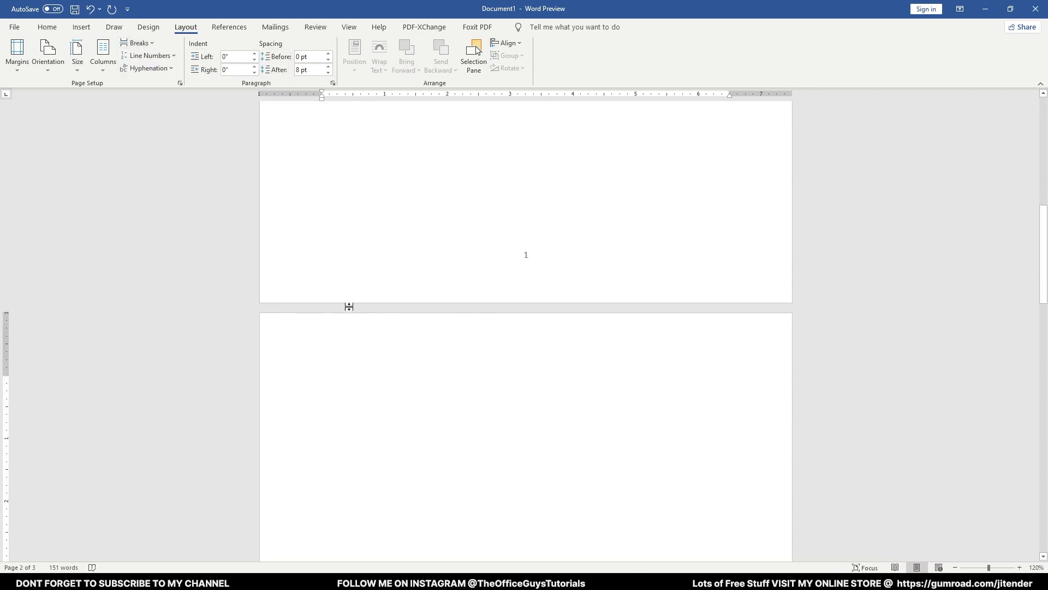
# Step: Open header and footer editing, inspect the section labels, and unlink the Section 2 header from the previous section
pyautogui.doubleClick(575, 334)
pyautogui.scroll(6, 407, 231)
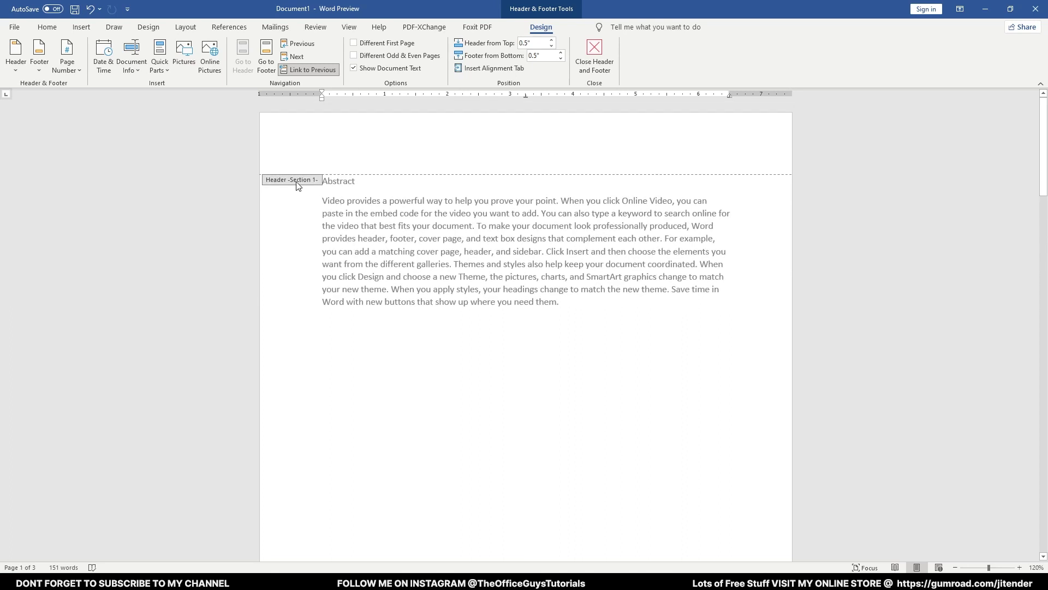
pyautogui.scroll(-3, 375, 224)
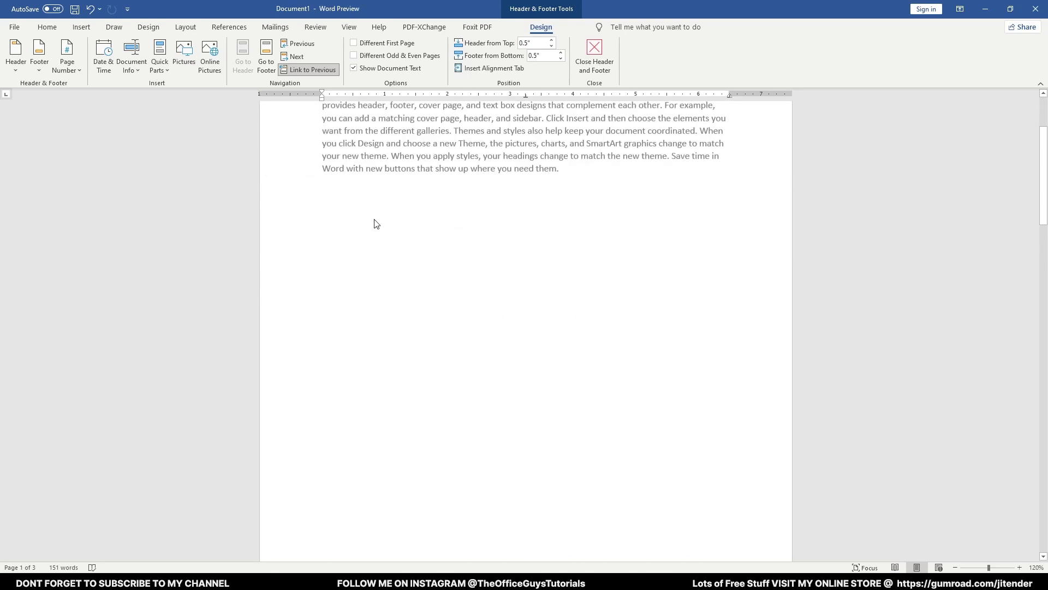
pyautogui.scroll(-5, 375, 224)
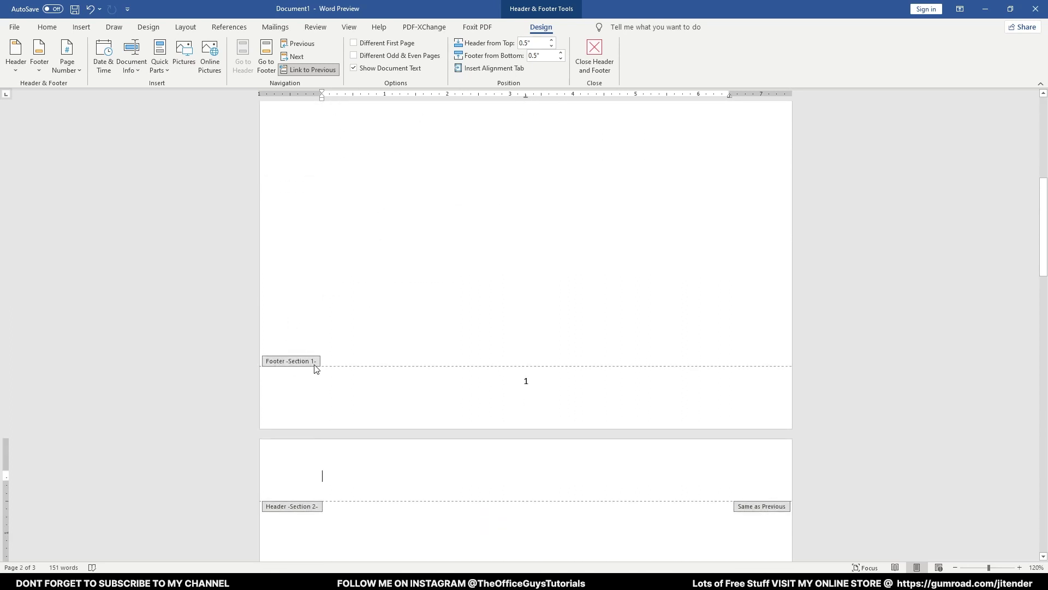
pyautogui.scroll(-3, 302, 382)
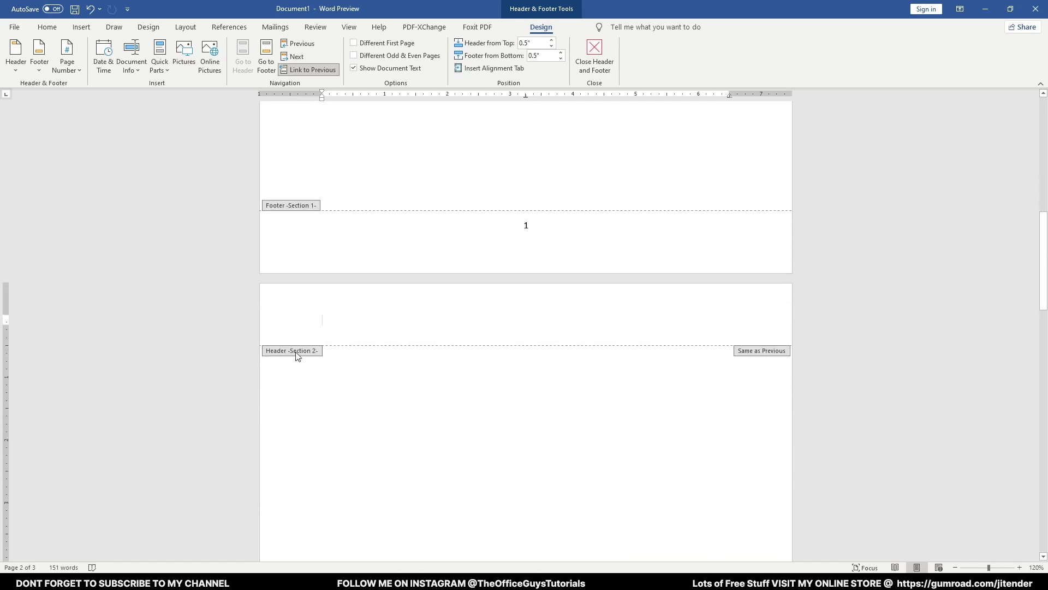
pyautogui.scroll(-10, 436, 335)
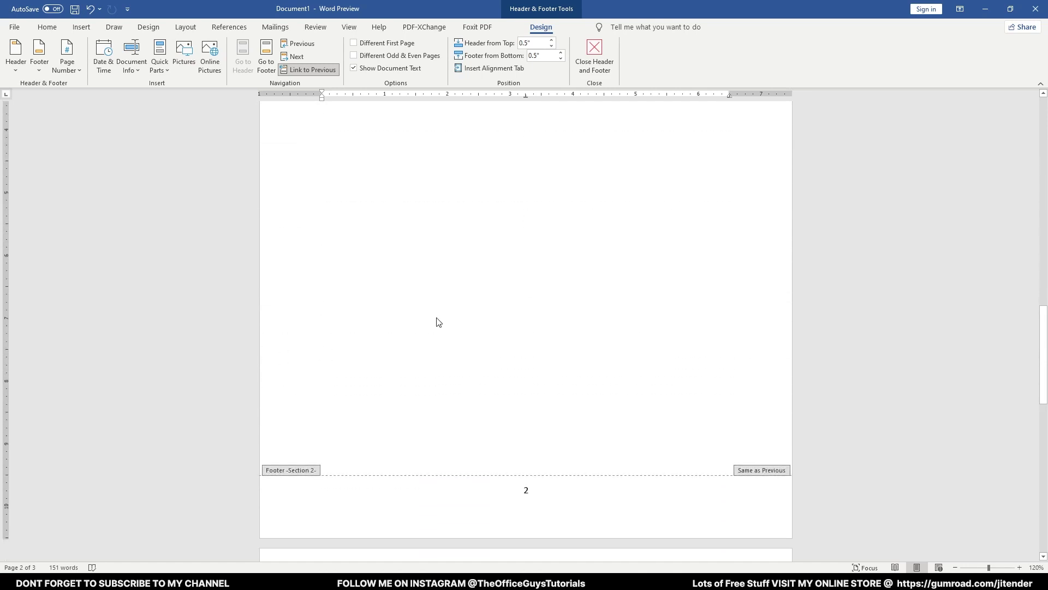
pyautogui.scroll(7, 534, 330)
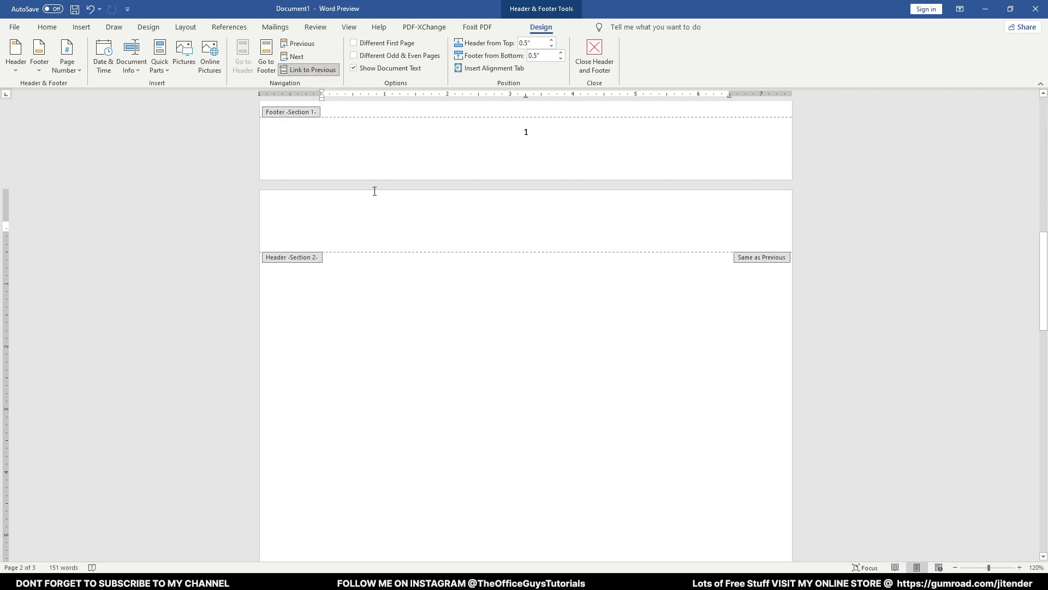
pyautogui.click(310, 70)
# Step: Change the Section 1 footer's page number format to lowercase Roman numerals (i, ii, iii)
pyautogui.scroll(3, 679, 274)
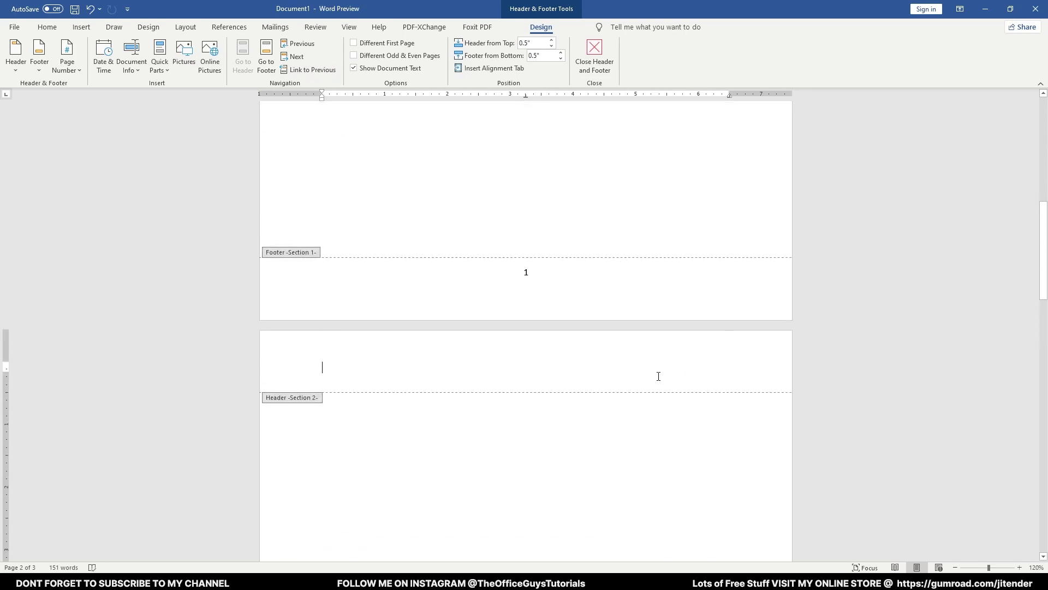
pyautogui.click(559, 283)
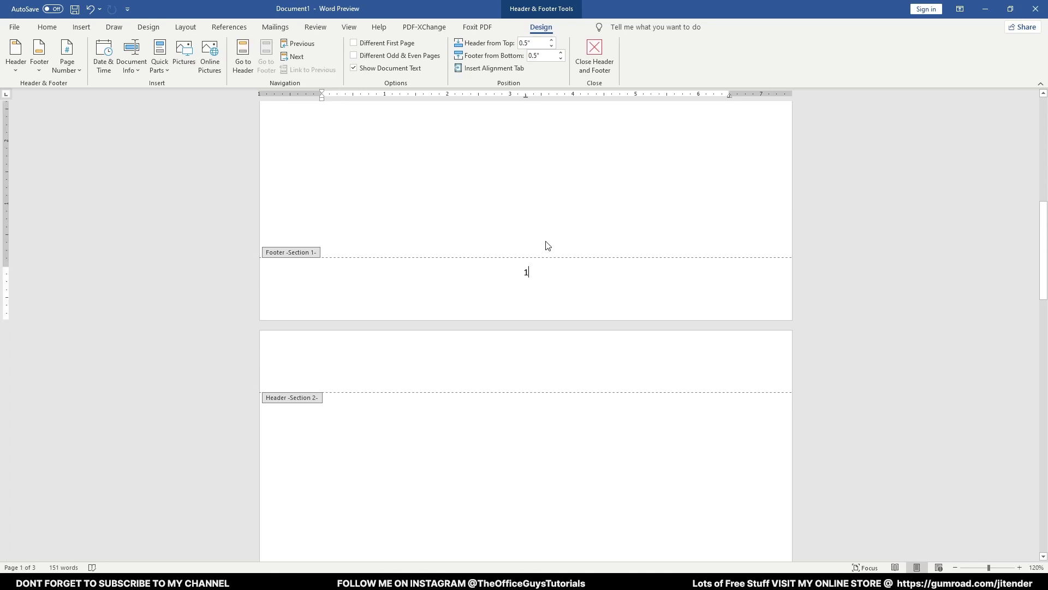
pyautogui.doubleClick(524, 274)
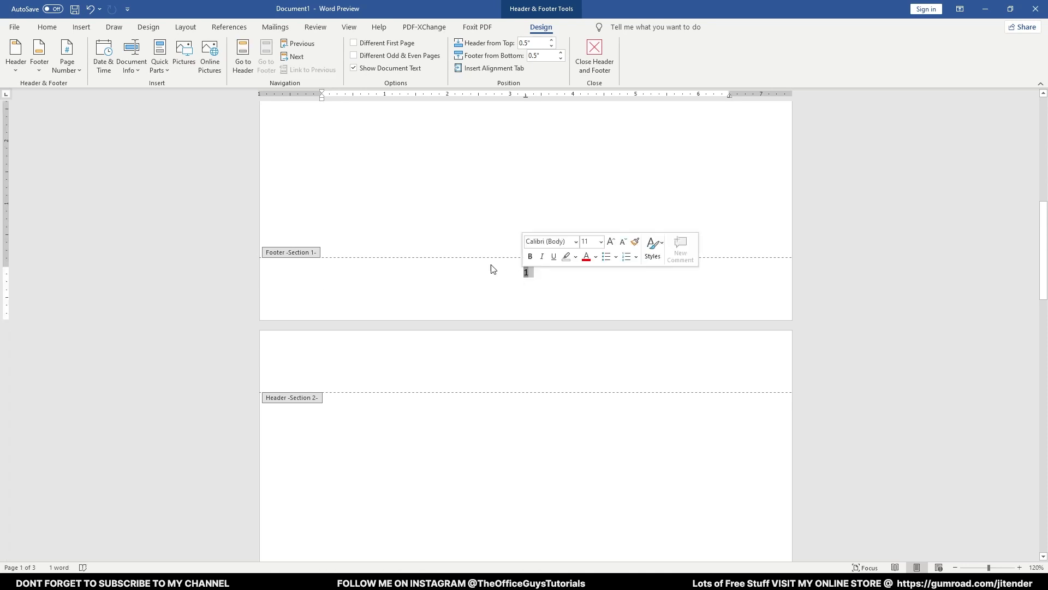
pyautogui.click(74, 69)
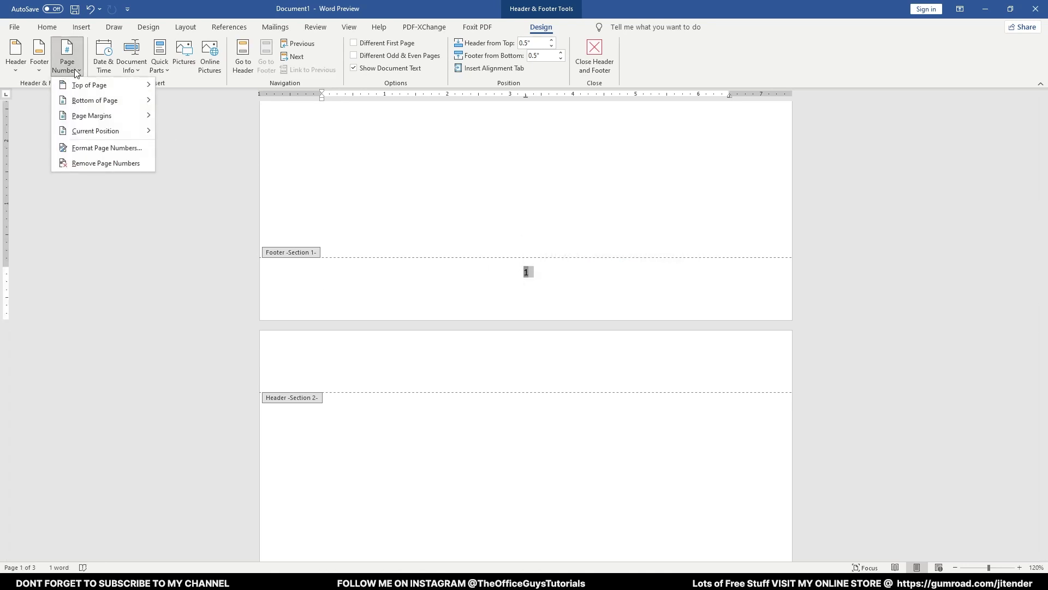
pyautogui.click(109, 149)
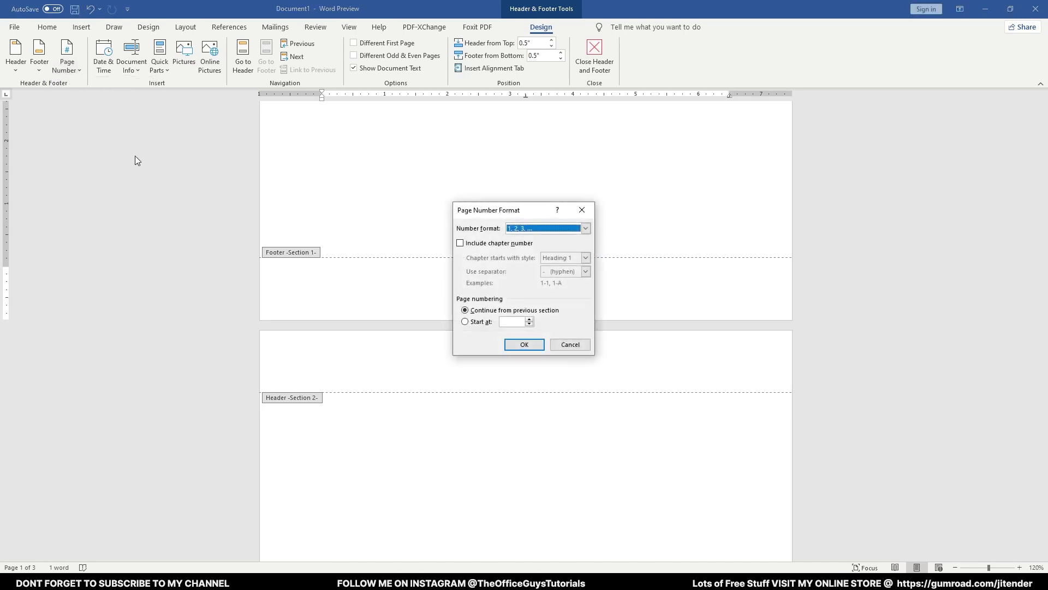
pyautogui.click(532, 231)
pyautogui.click(535, 266)
pyautogui.click(527, 345)
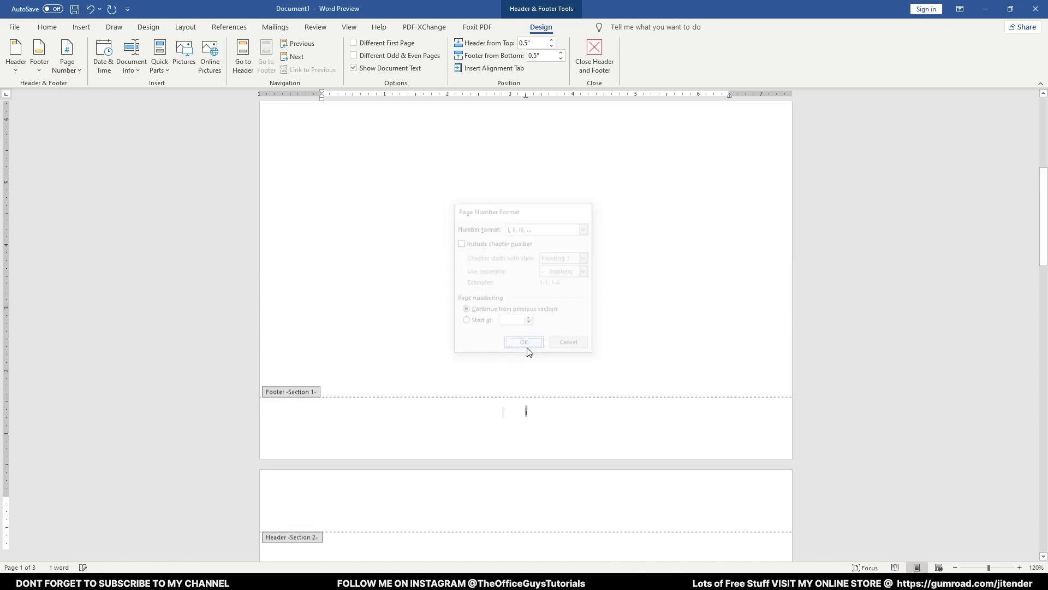
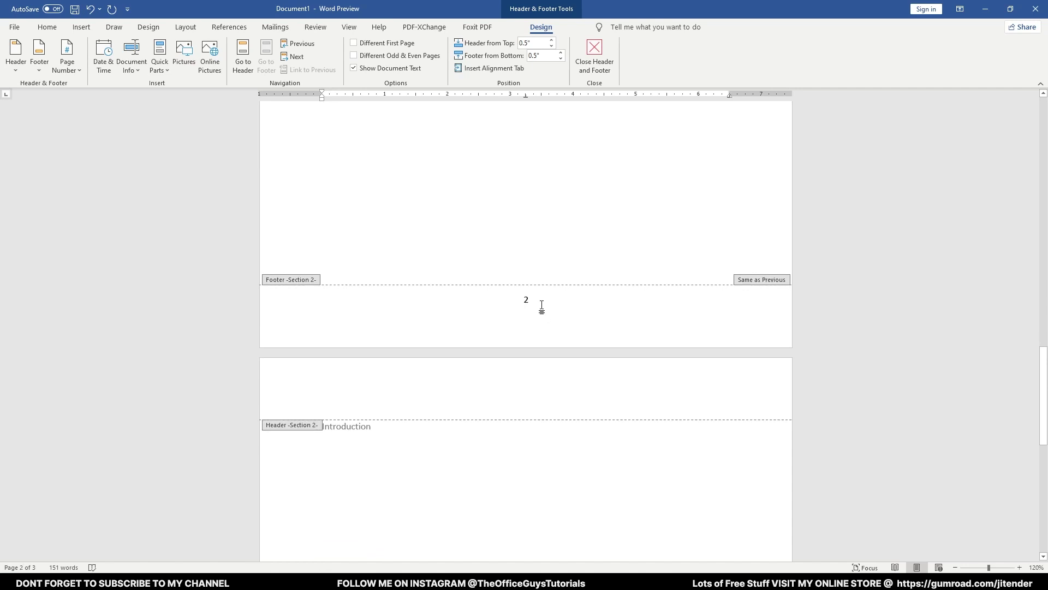
# Step: Set the Section 2 footer's page numbering to start at 1 and leave footer editing
pyautogui.click(541, 300)
pyautogui.doubleClick(529, 300)
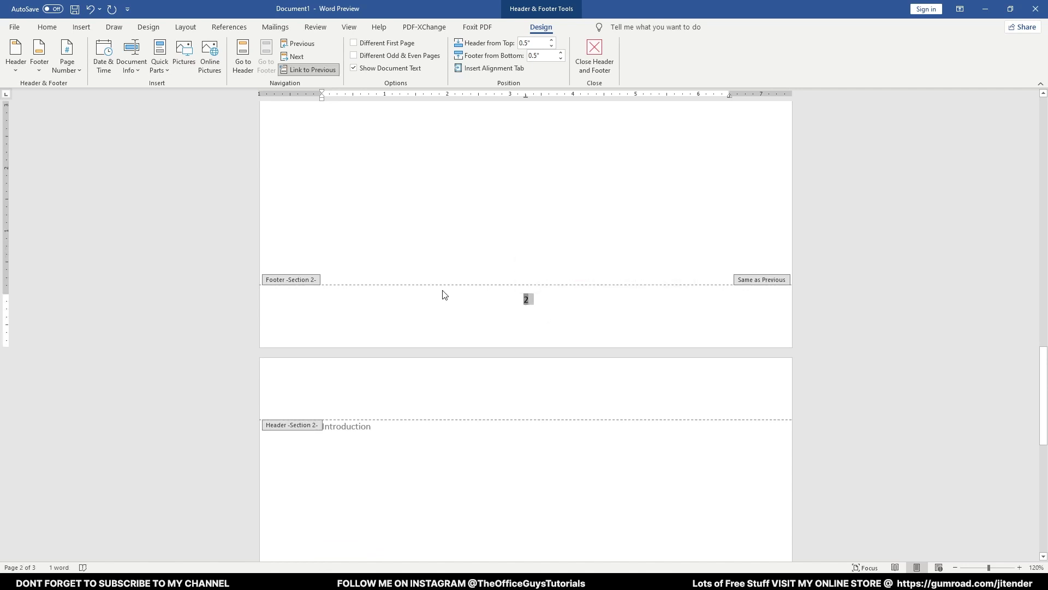
pyautogui.click(68, 70)
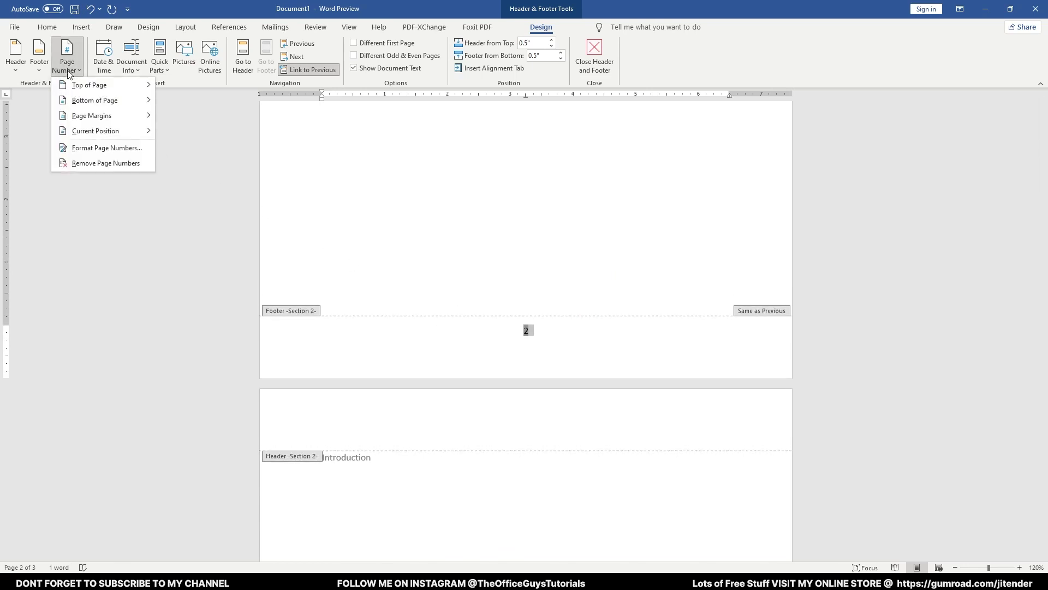
pyautogui.click(92, 148)
pyautogui.click(476, 322)
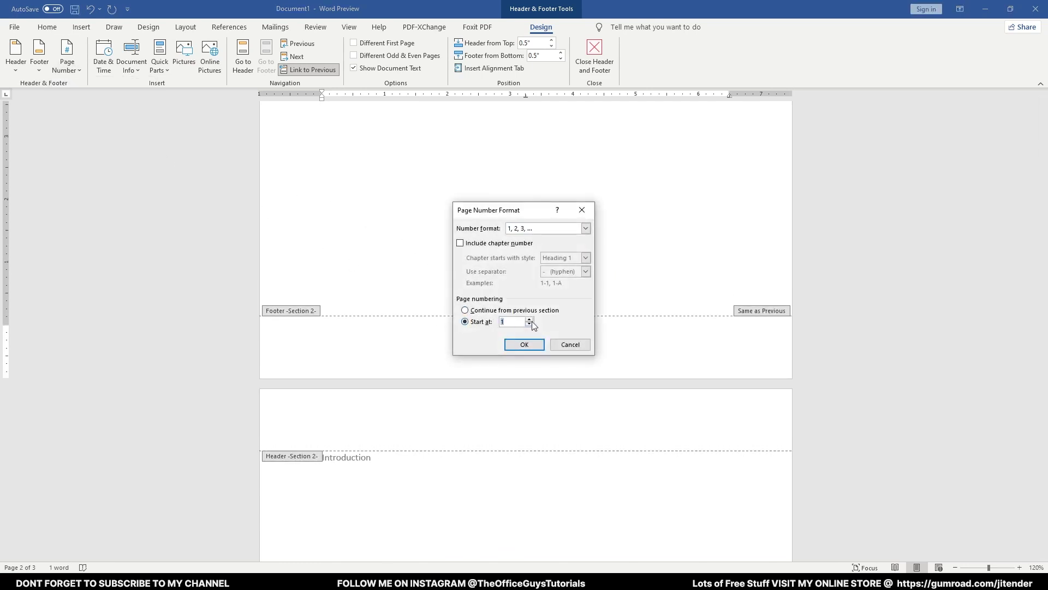
pyautogui.click(534, 348)
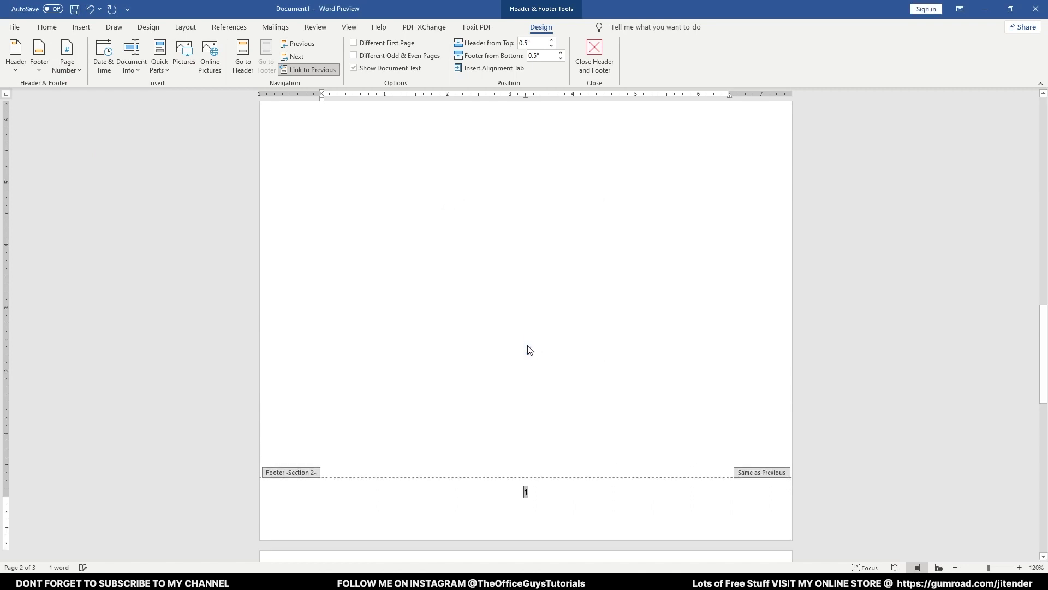
pyautogui.doubleClick(529, 334)
# Step: Compare the footer page numbers of the Abstract section with those of the following section
pyautogui.scroll(10, 538, 322)
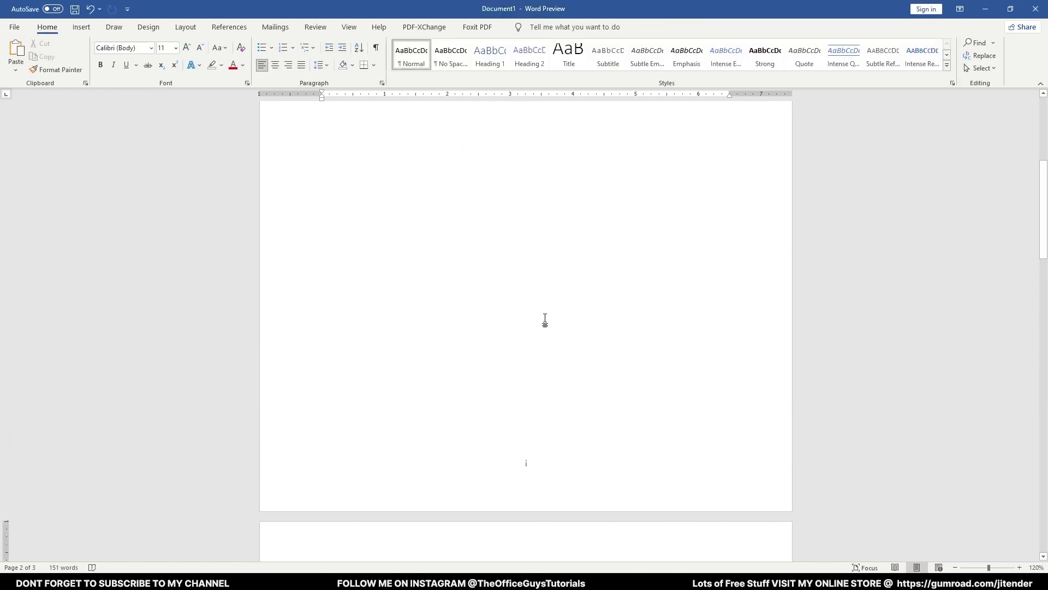
pyautogui.scroll(-5, 540, 323)
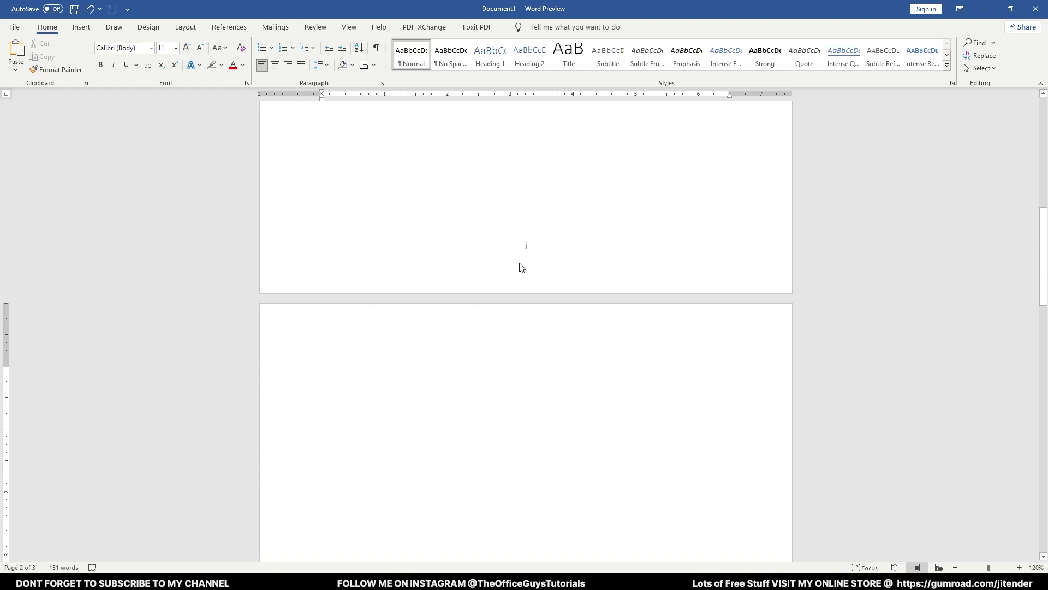
pyautogui.scroll(8, 543, 248)
pyautogui.scroll(-3, 550, 288)
pyautogui.scroll(2, 538, 428)
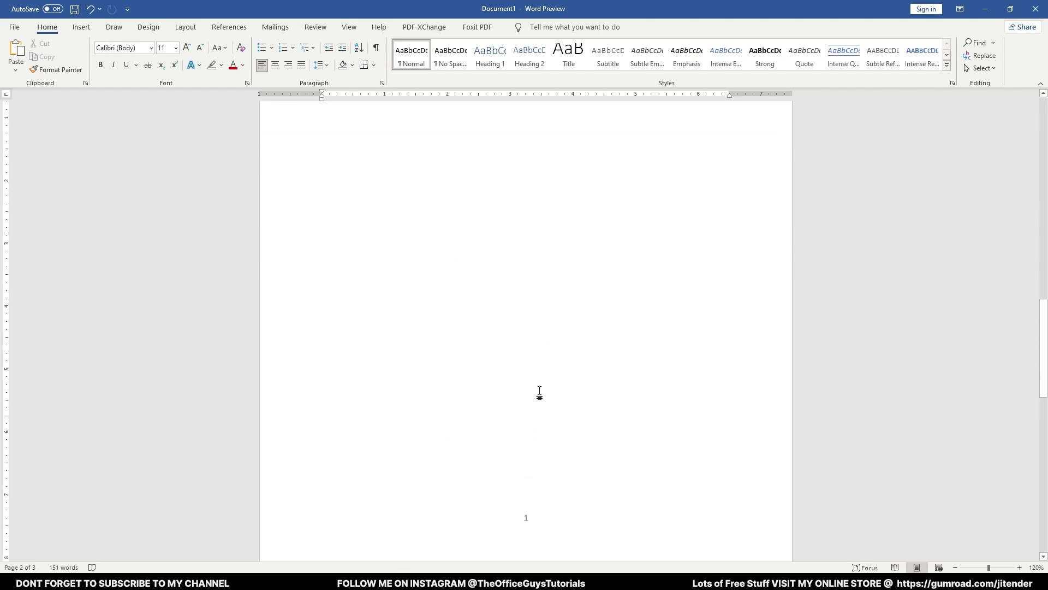
pyautogui.scroll(-6, 538, 393)
pyautogui.scroll(10, 509, 337)
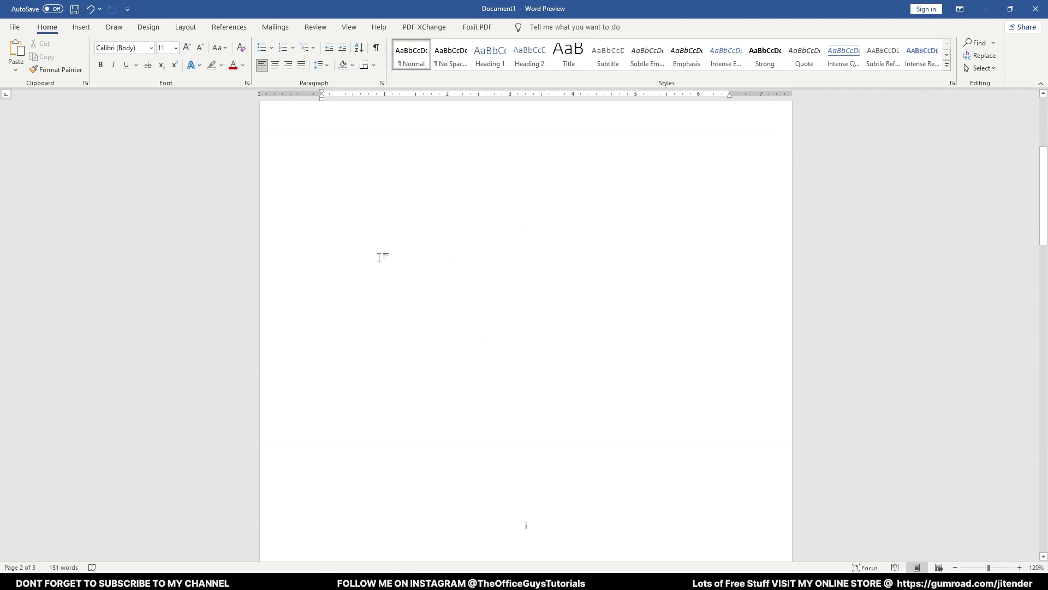
# Step: Insert a page break after the Abstract paragraph and check the footer page number on the added page
pyautogui.click(576, 293)
pyautogui.press('Return')
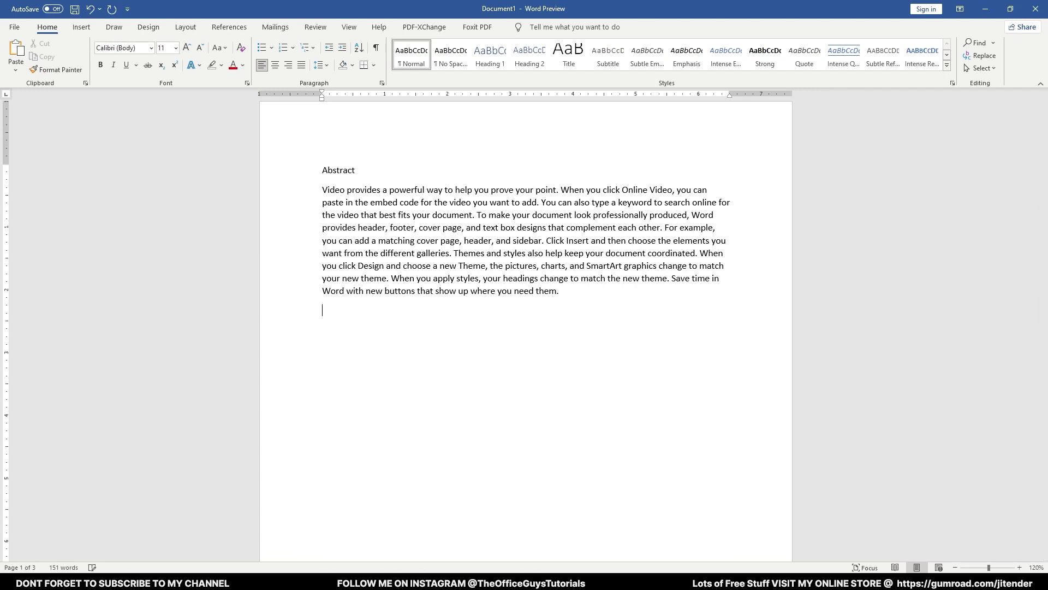
pyautogui.press('Tab')
pyautogui.press('Tab')
pyautogui.press('Tab')
pyautogui.press('Tab')
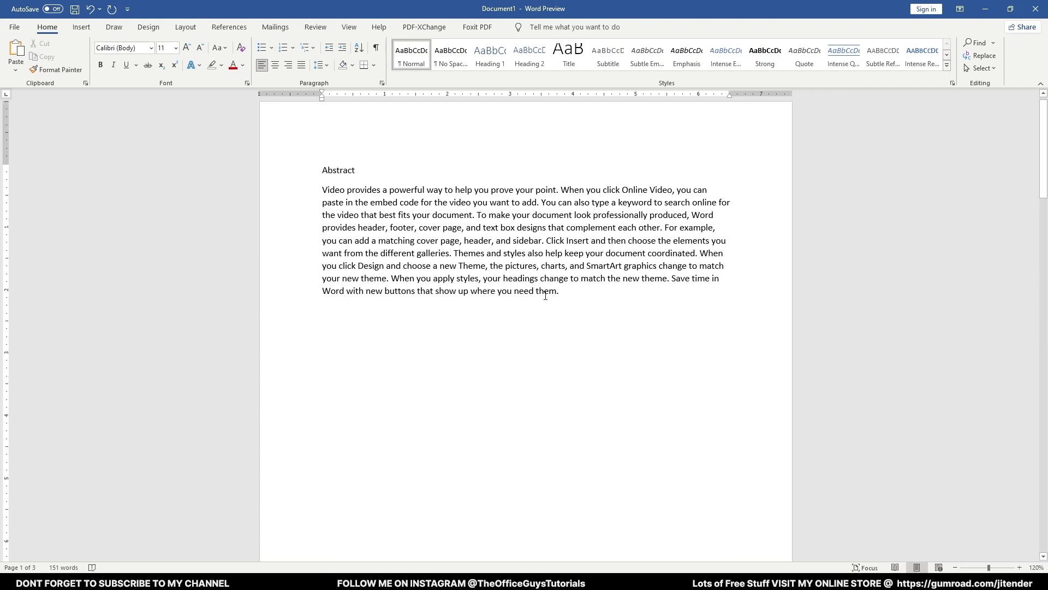
pyautogui.hotkey('ctrl', 'Return')
pyautogui.scroll(-15, 545, 295)
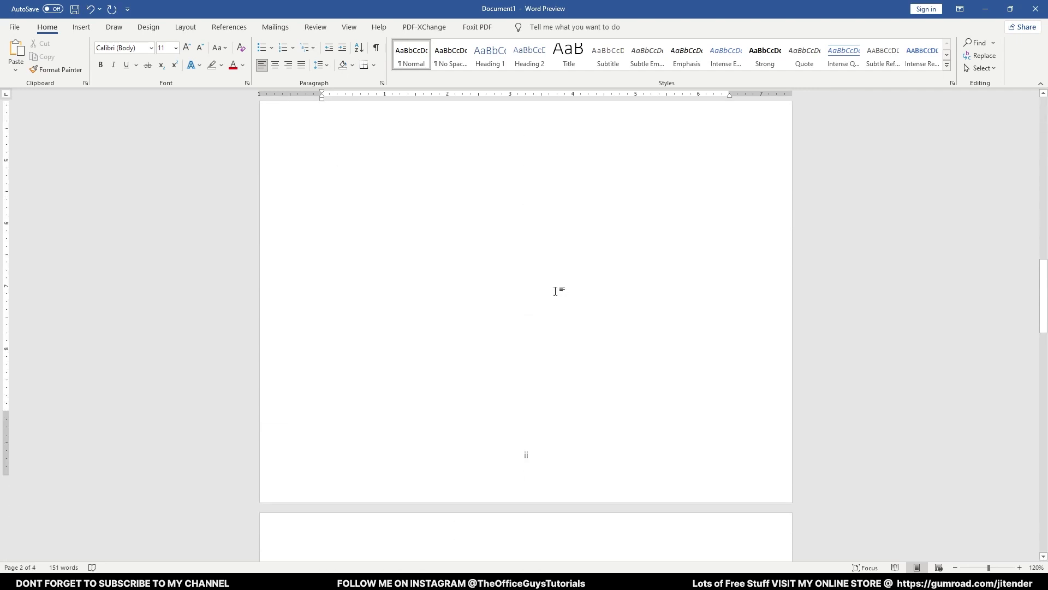
pyautogui.scroll(-1, 555, 291)
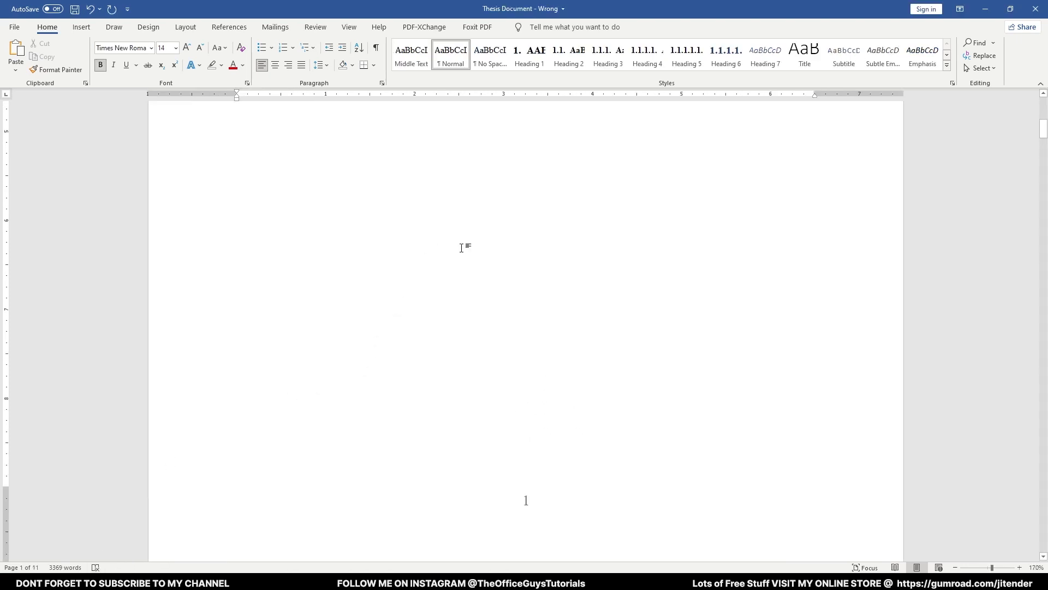
# Step: Review the table of contents, footer page numbers and header labels of "Thesis Document - Wrong" from the Contents page to the Introduction
pyautogui.scroll(8, 461, 247)
pyautogui.scroll(-4, 511, 286)
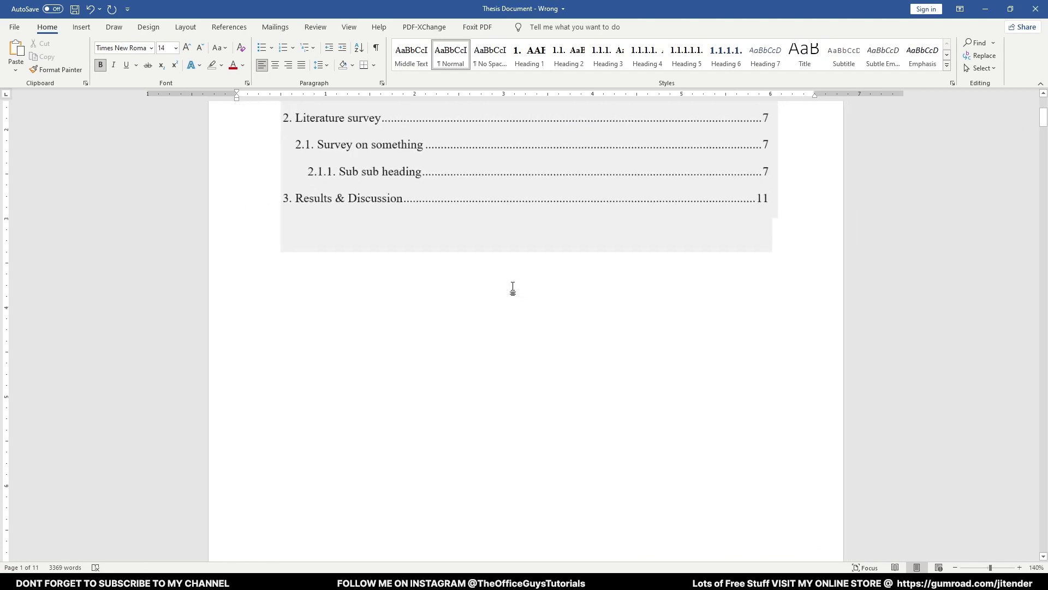
pyautogui.scroll(1, 518, 297)
pyautogui.scroll(4, 525, 304)
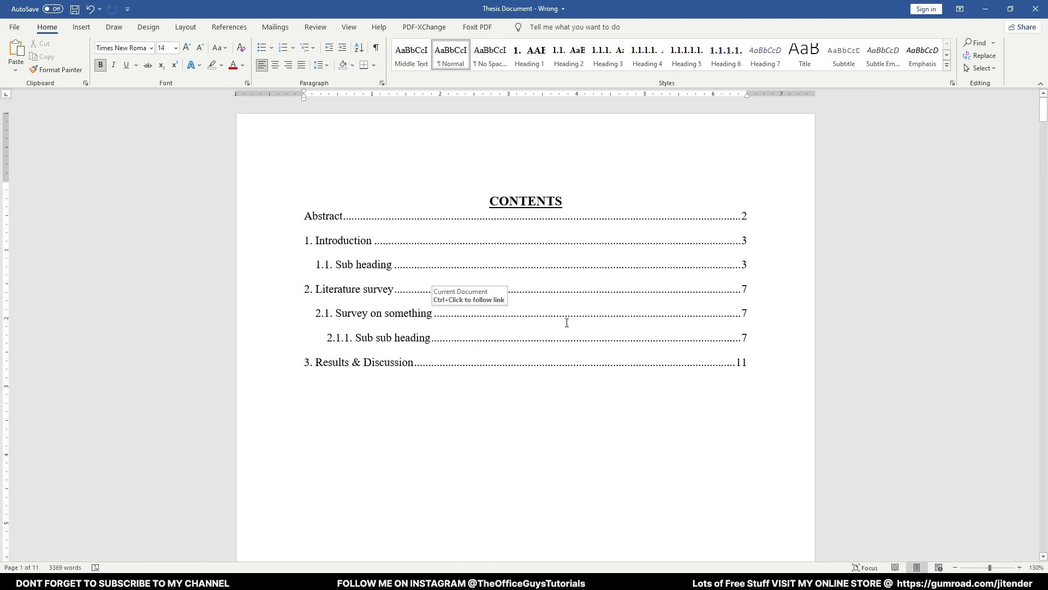
pyautogui.scroll(-18, 534, 284)
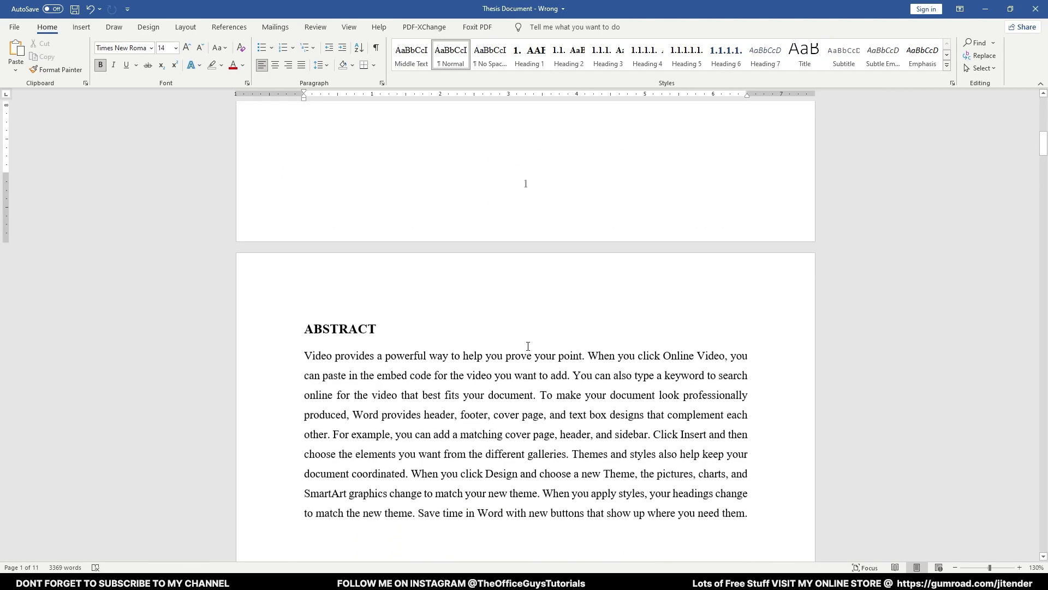
pyautogui.scroll(-18, 534, 189)
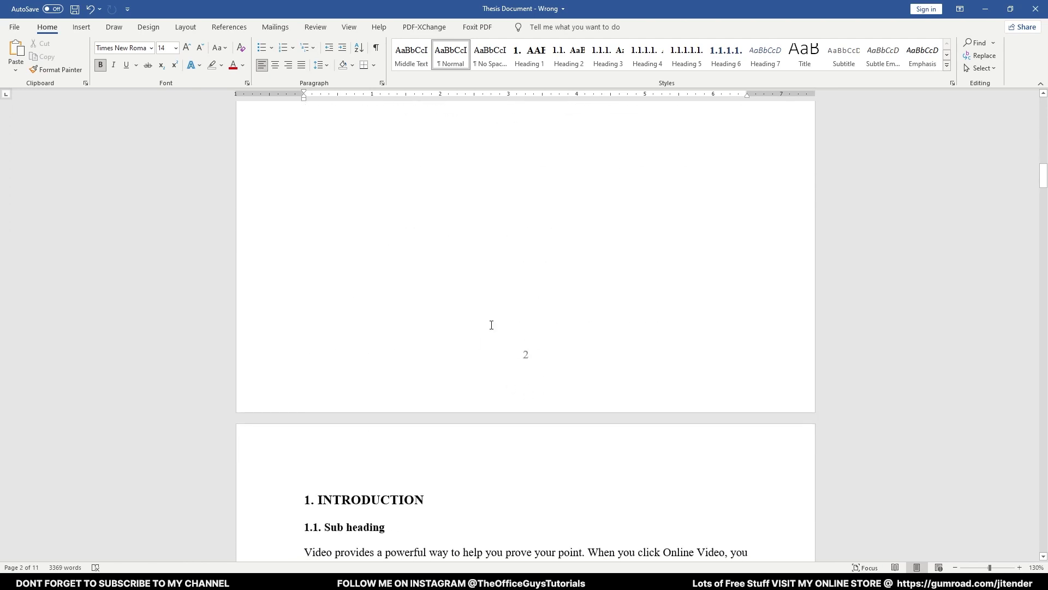
pyautogui.scroll(-12, 497, 353)
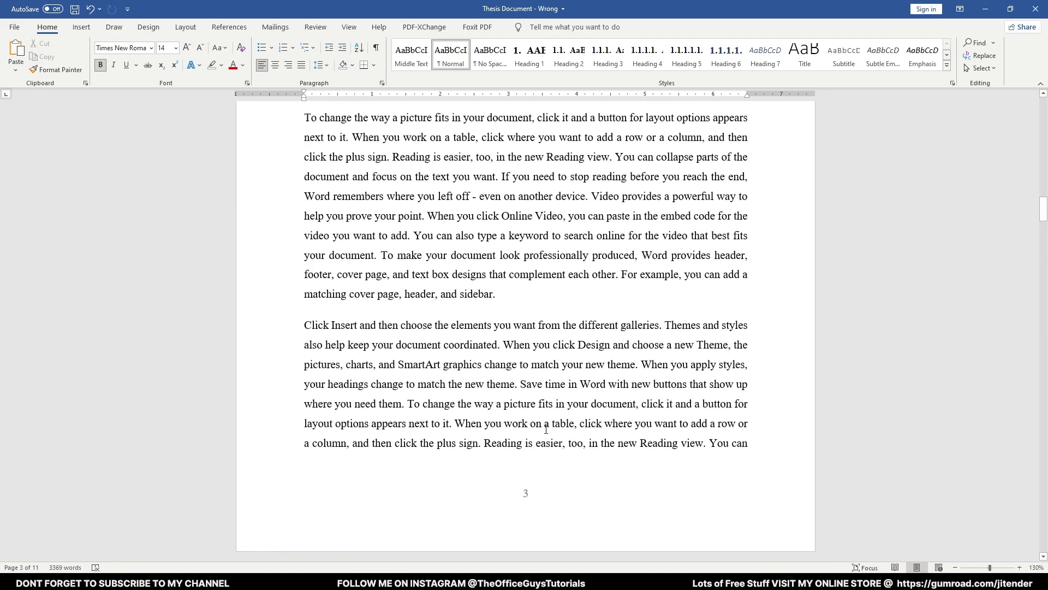
pyautogui.scroll(12, 525, 478)
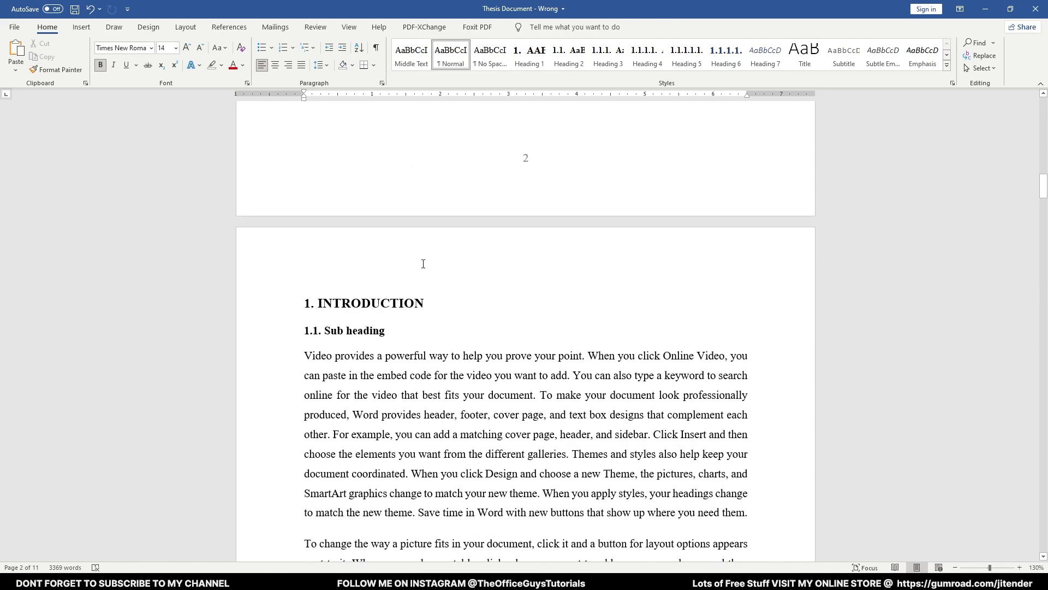
pyautogui.doubleClick(569, 255)
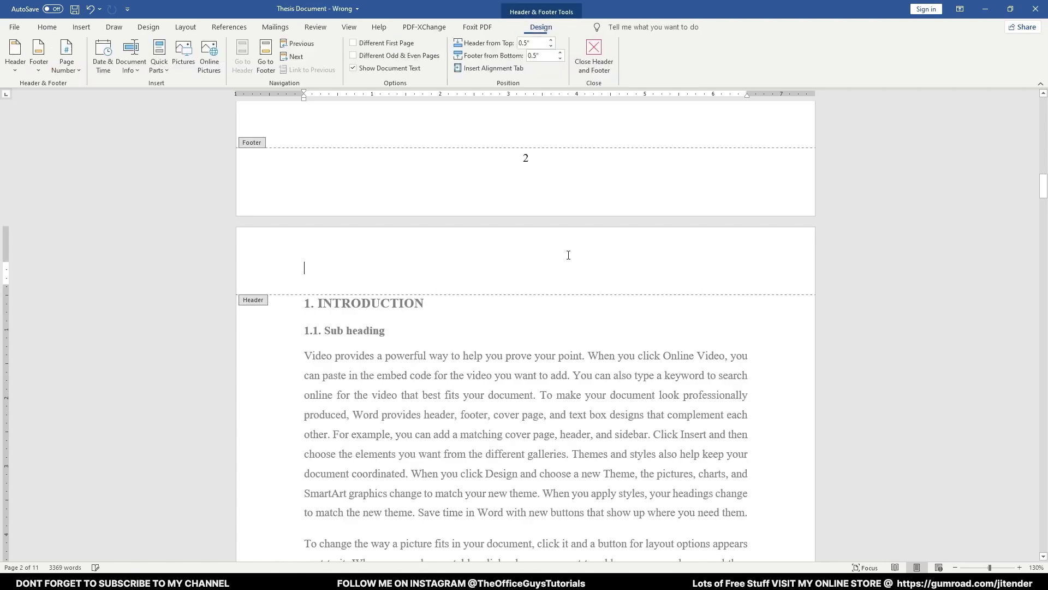
pyautogui.press('Escape')
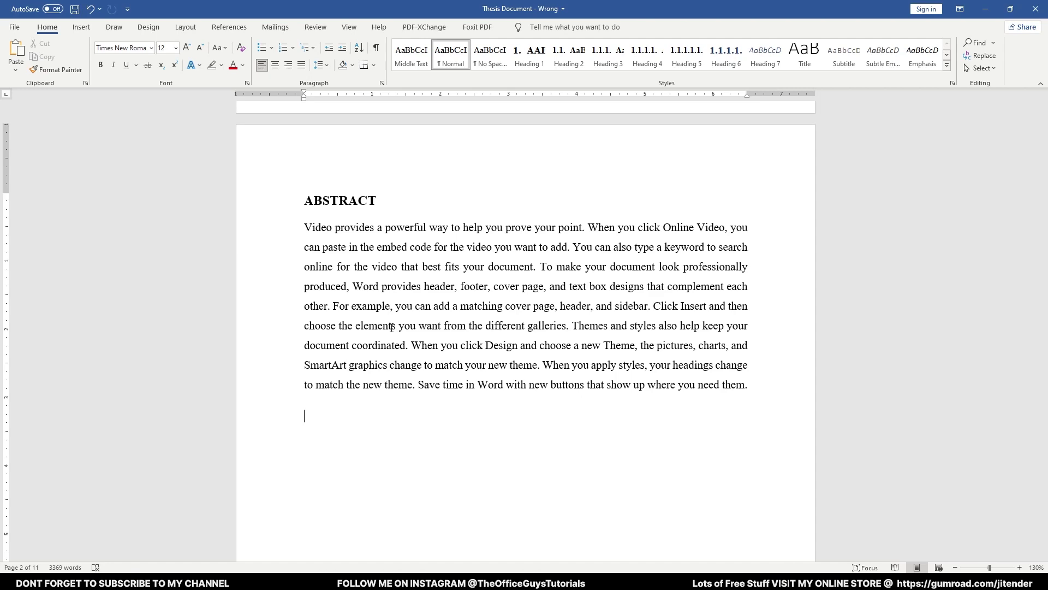
# Step: Insert a Next Page section break after the Abstract text and remove the extra blank page before the Introduction
pyautogui.scroll(-5, 392, 326)
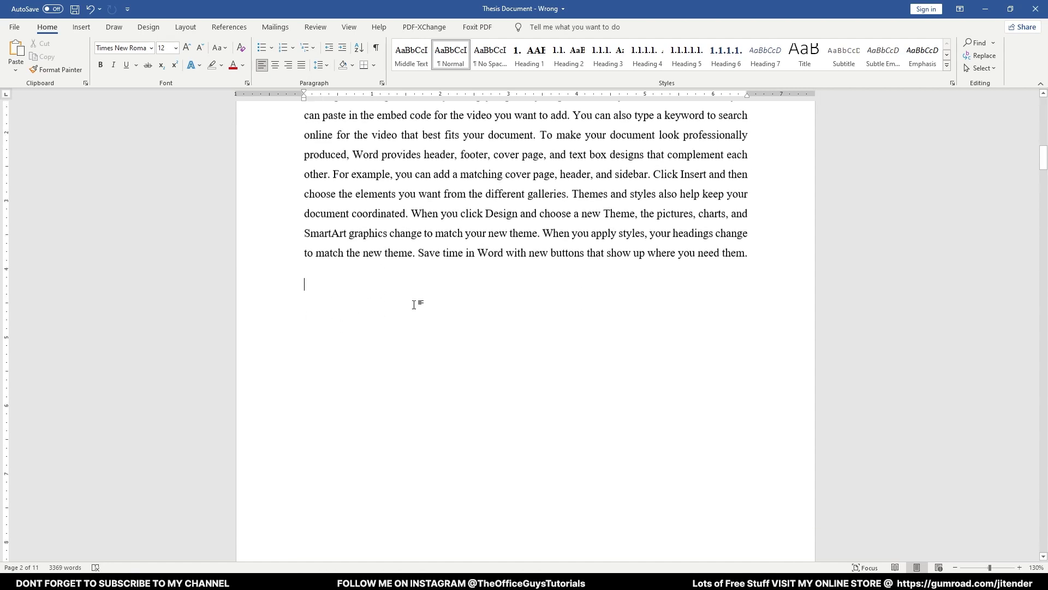
pyautogui.scroll(-11, 414, 304)
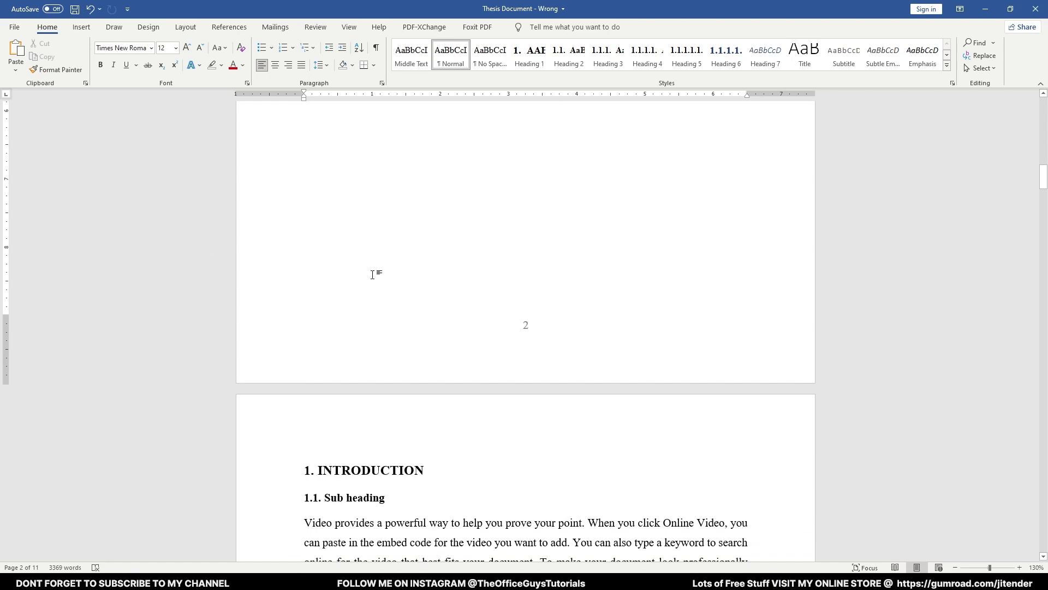
pyautogui.scroll(10, 373, 274)
pyautogui.click(193, 30)
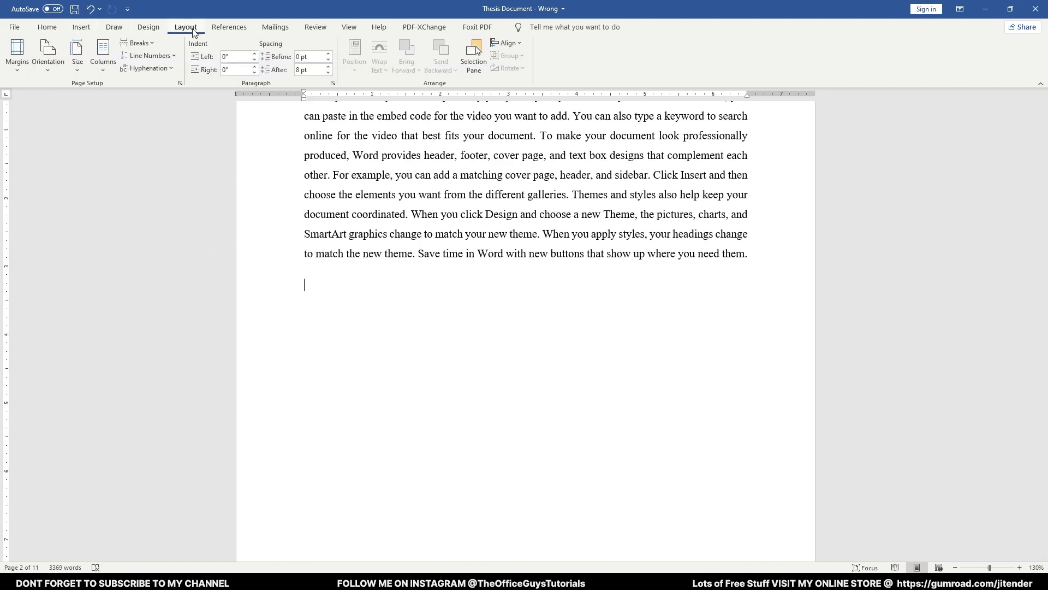
pyautogui.click(137, 43)
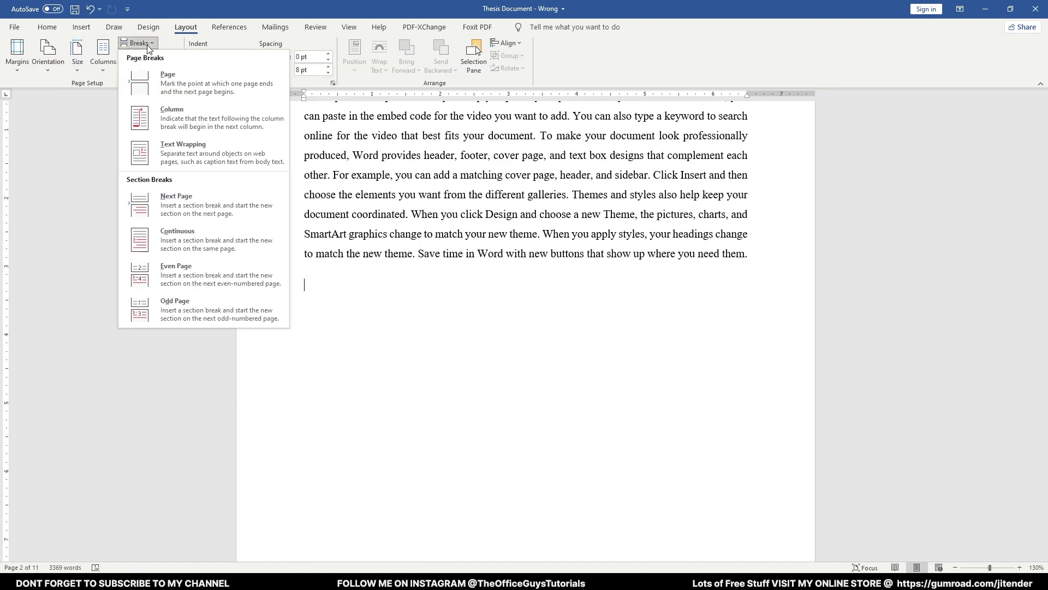
pyautogui.click(212, 205)
pyautogui.scroll(-6, 525, 391)
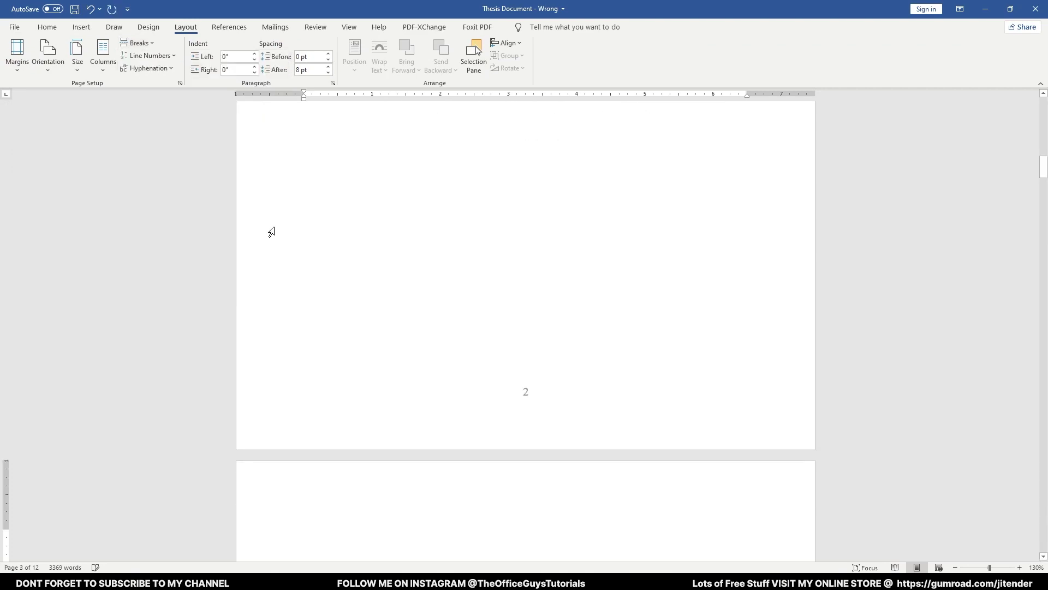
pyautogui.hotkey('ctrl', 'z')
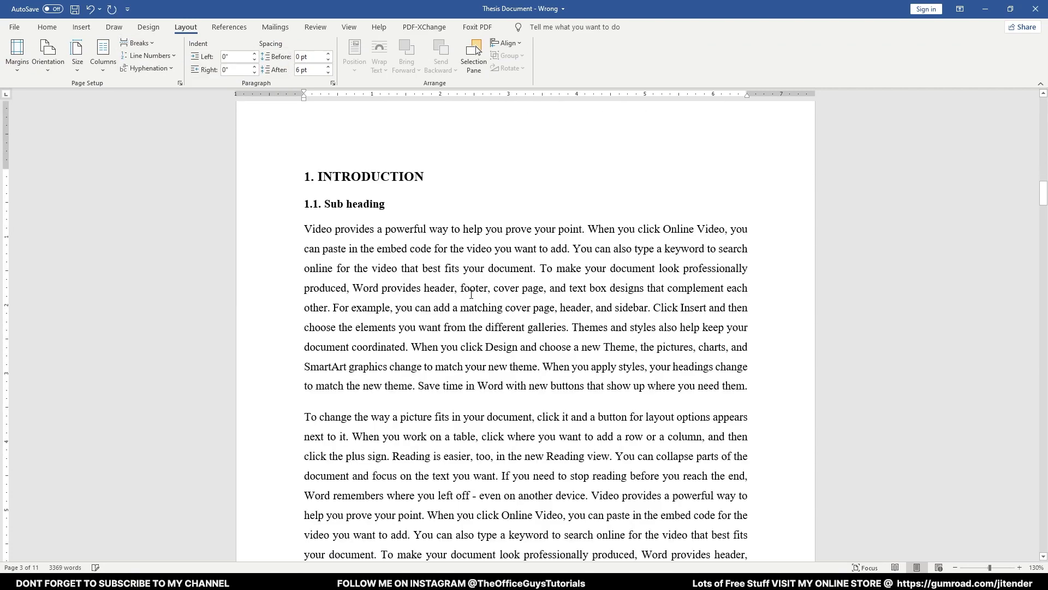
# Step: Show the formatting marks and look for the section break between the Abstract and the Introduction
pyautogui.scroll(8, 484, 328)
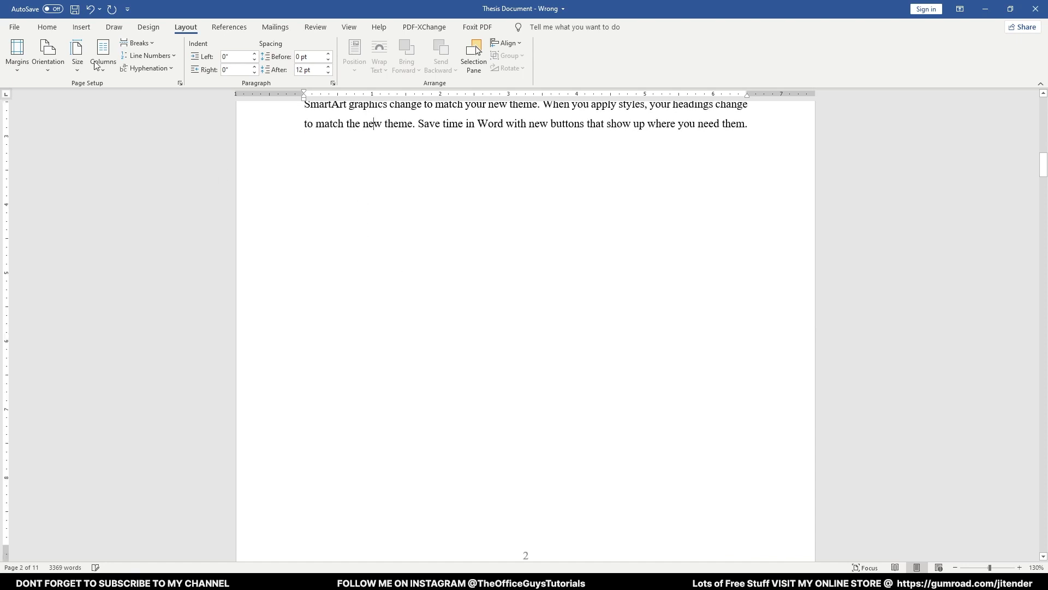
pyautogui.click(47, 27)
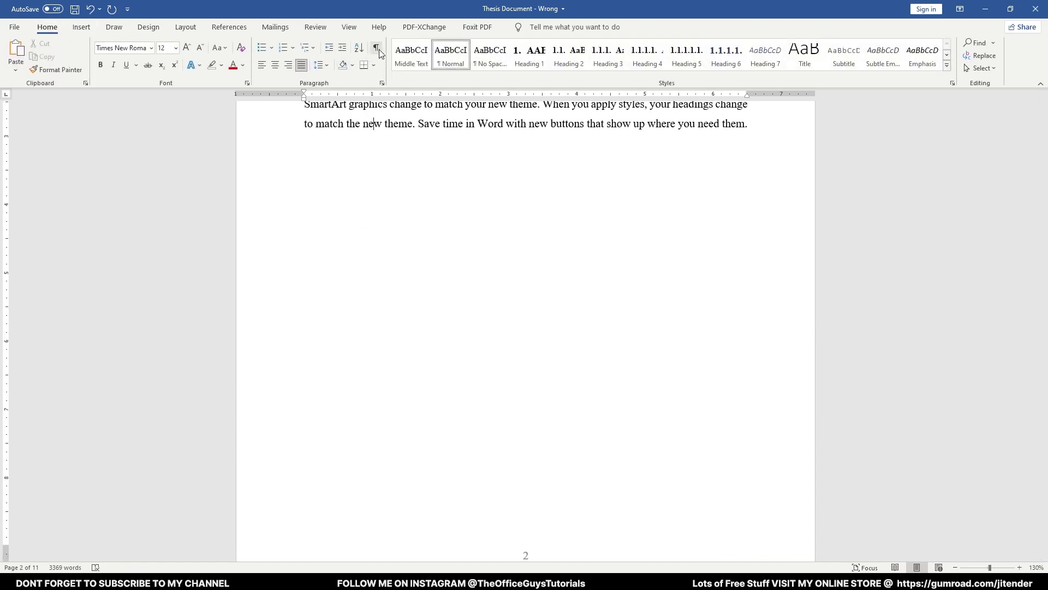
pyautogui.scroll(-6, 503, 269)
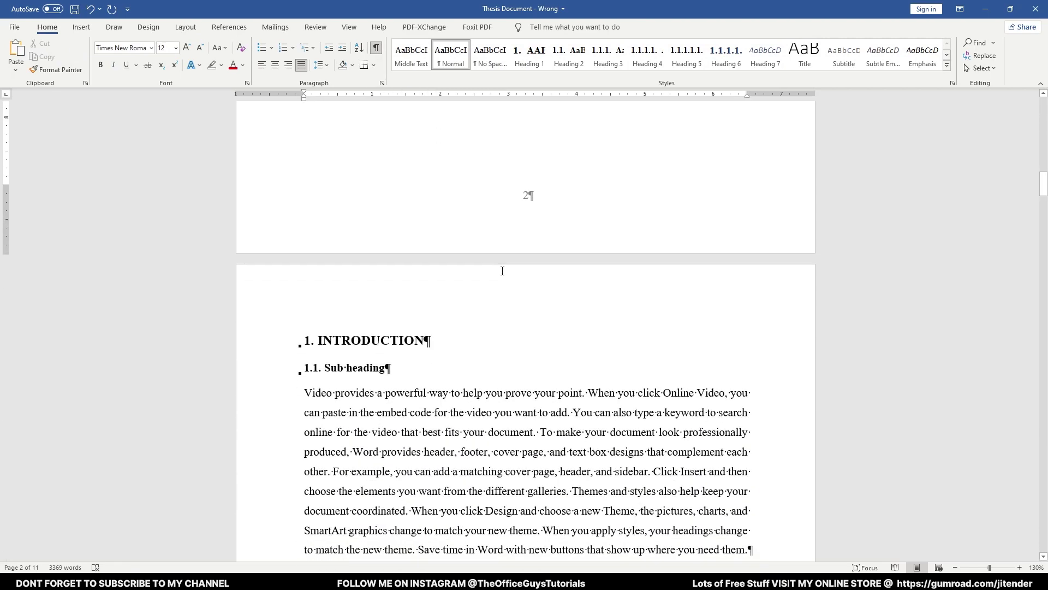
pyautogui.scroll(9, 525, 271)
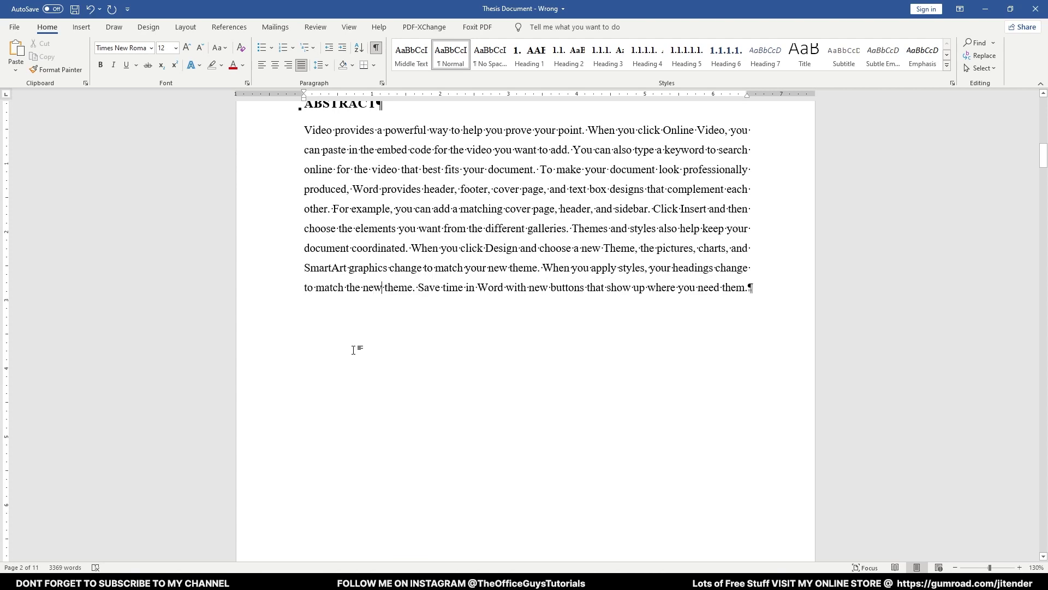
# Step: Inspect the section break before the Introduction in Outline view, hide the formatting marks, and close Outline view
pyautogui.click(349, 27)
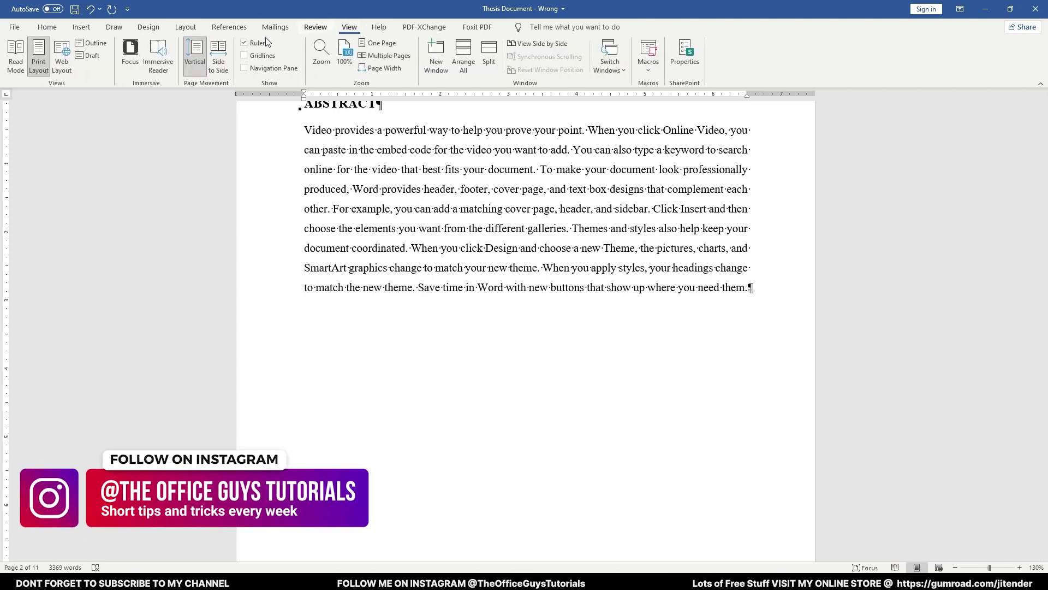
pyautogui.click(93, 43)
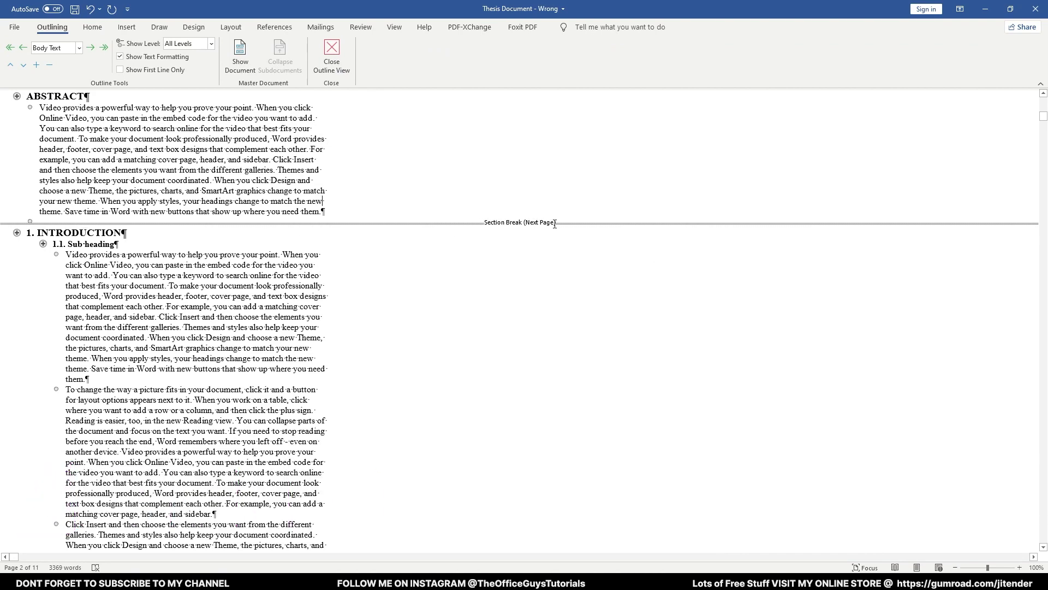
pyautogui.click(95, 30)
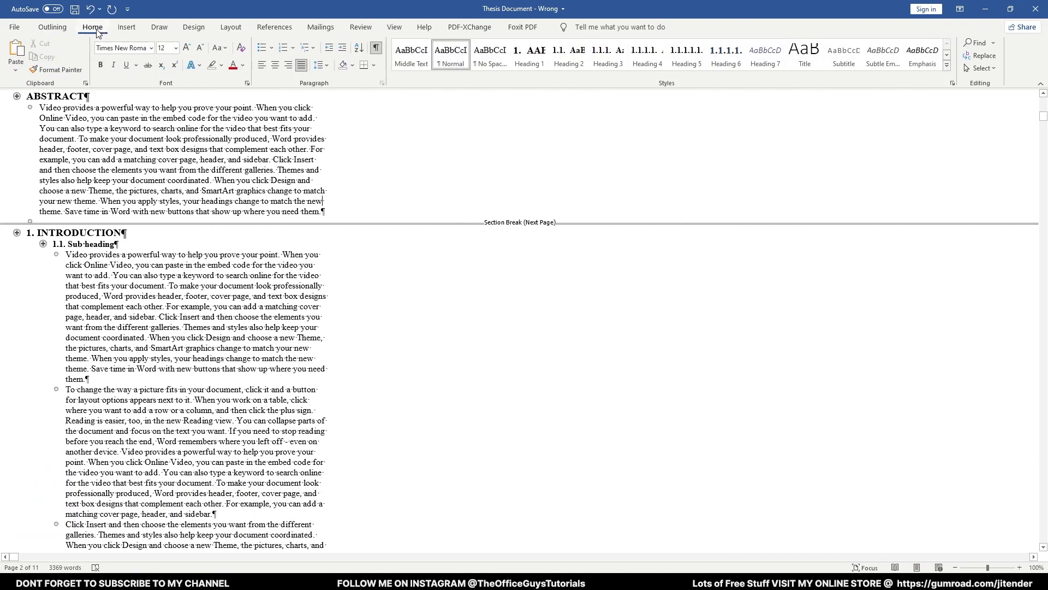
pyautogui.click(377, 48)
pyautogui.click(55, 28)
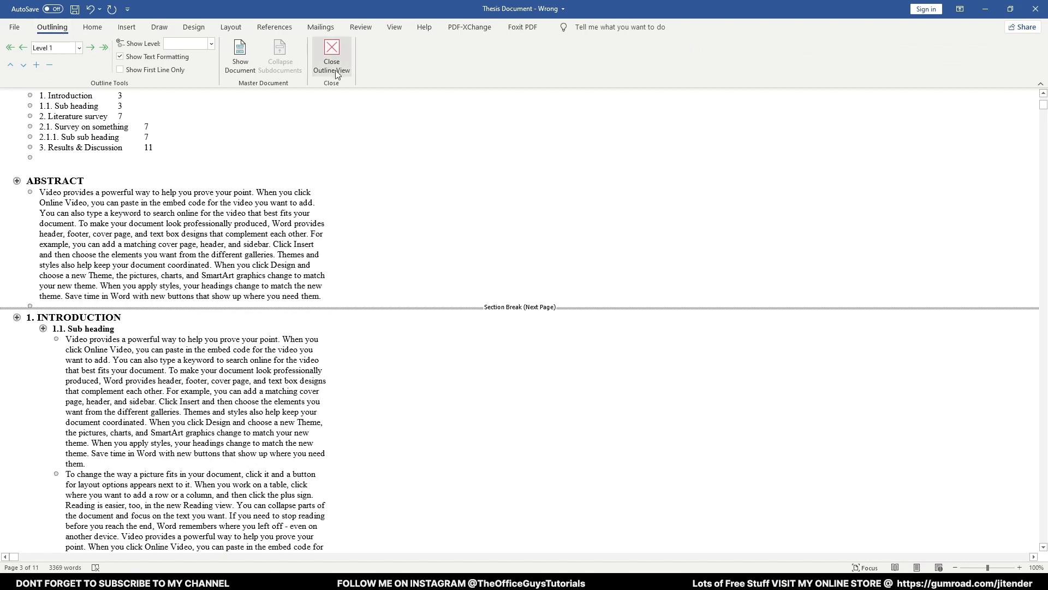
pyautogui.click(342, 64)
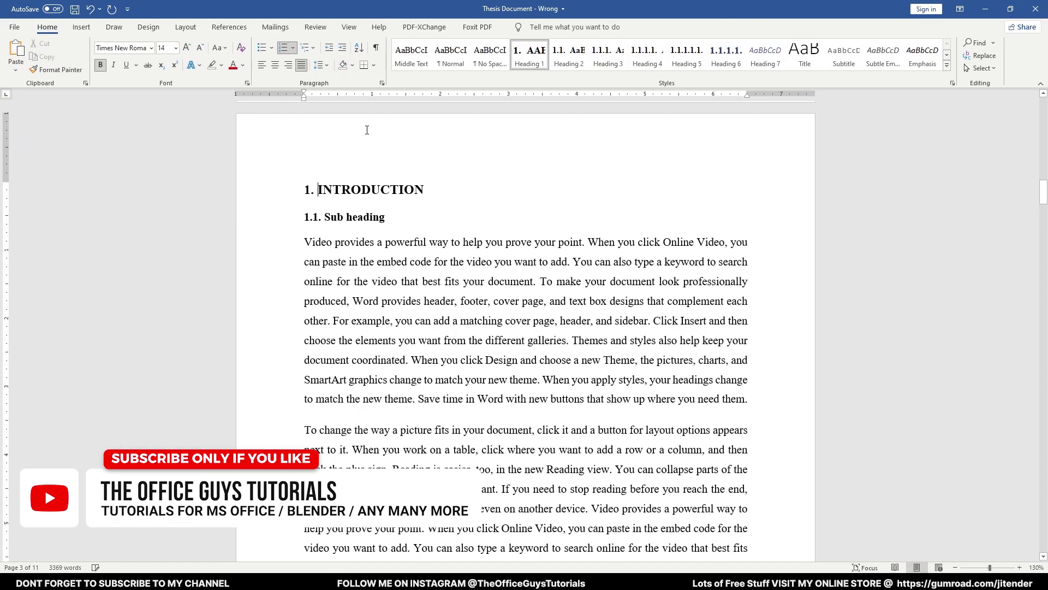
# Step: Open the header on the Introduction page for editing and unlink the Section 2 header from the previous section
pyautogui.scroll(6, 513, 234)
pyautogui.scroll(3, 517, 243)
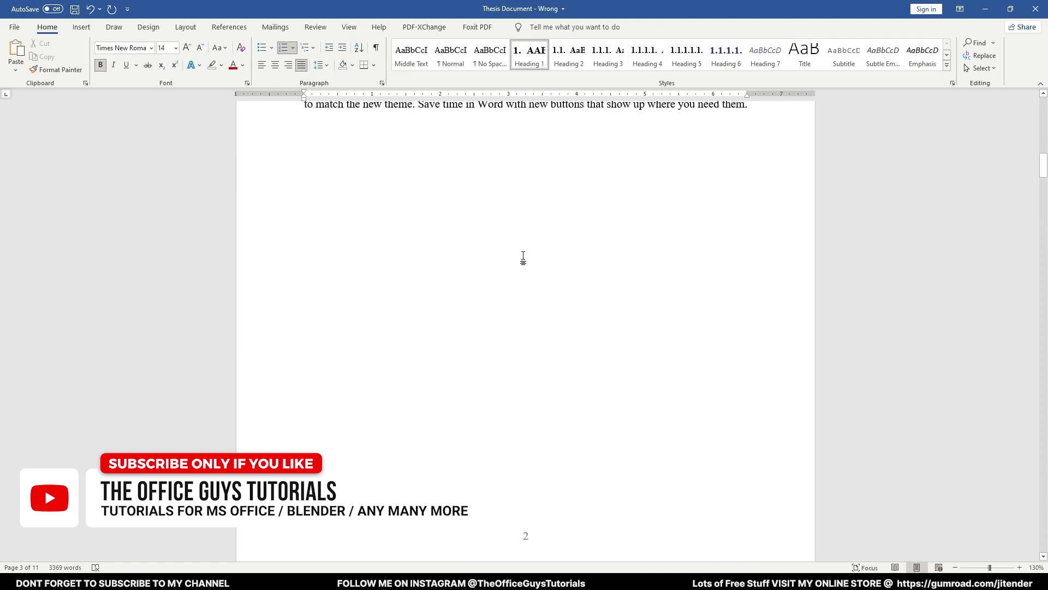
pyautogui.scroll(2, 518, 260)
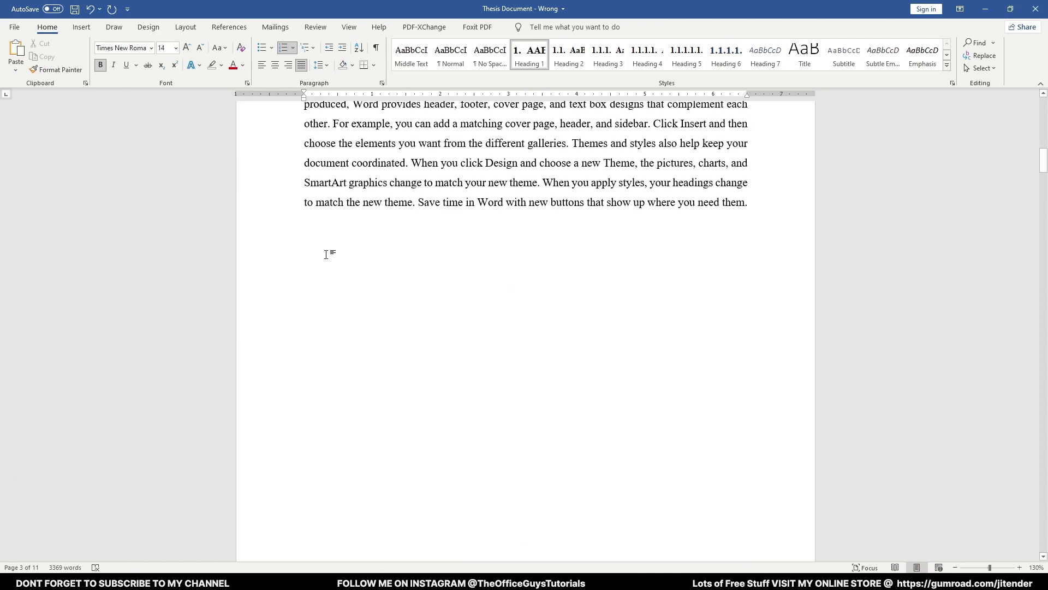
pyautogui.scroll(-4, 473, 285)
pyautogui.scroll(-6, 473, 285)
pyautogui.doubleClick(410, 310)
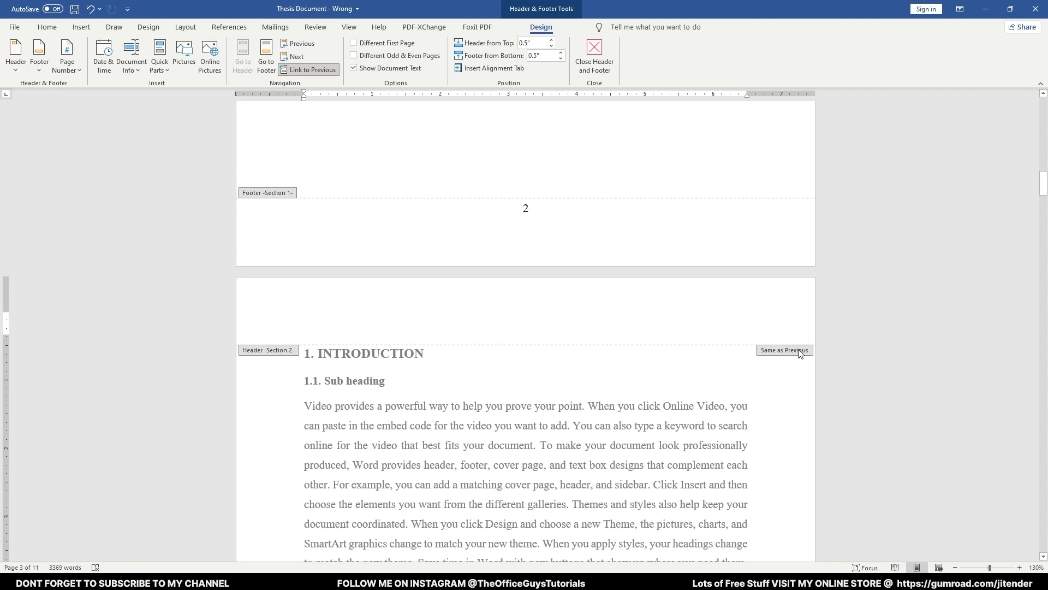
pyautogui.click(304, 71)
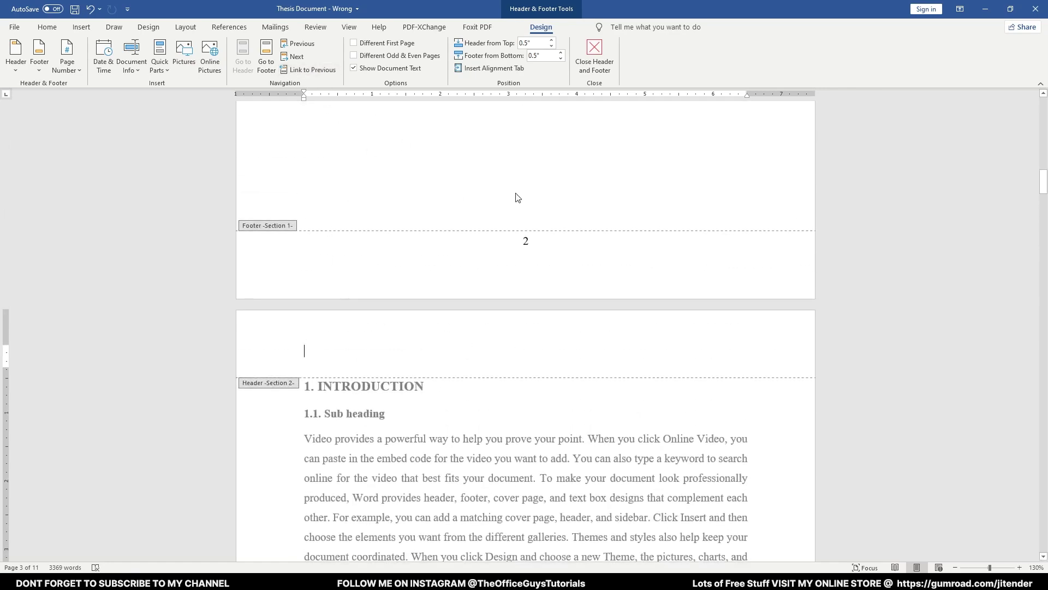
# Step: Set the Section 1 footer page numbers to the lowercase Roman format i, ii, iii and return to the document body
pyautogui.doubleClick(527, 241)
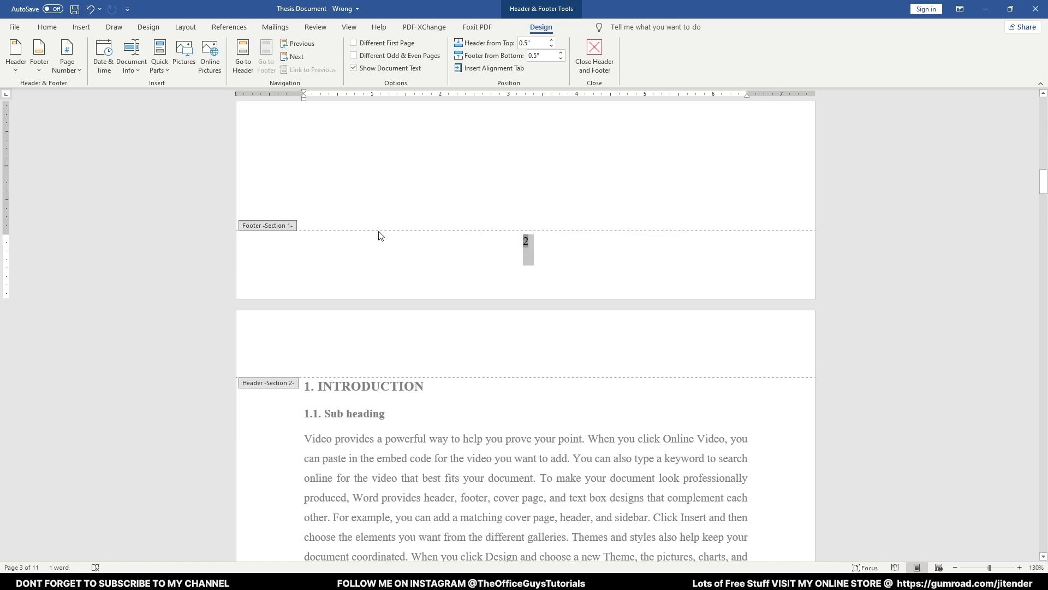
pyautogui.click(67, 71)
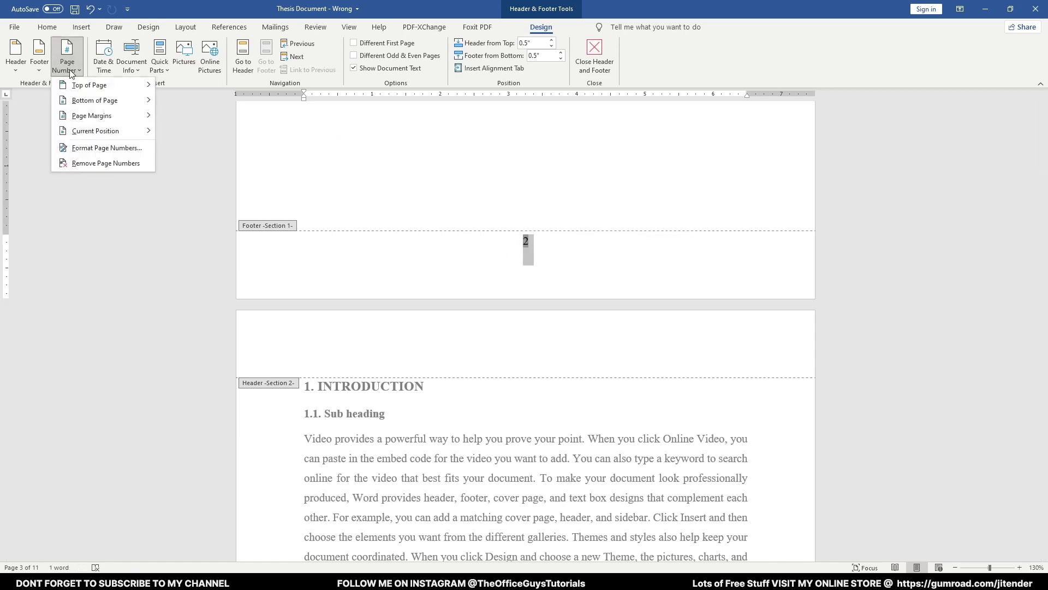
pyautogui.click(107, 147)
pyautogui.click(585, 228)
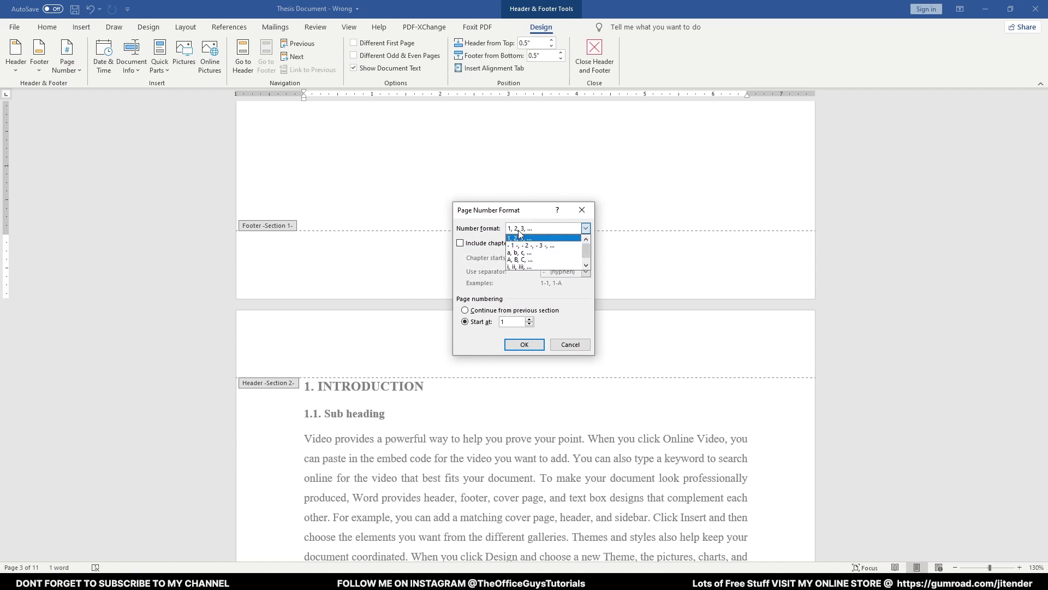
pyautogui.click(527, 266)
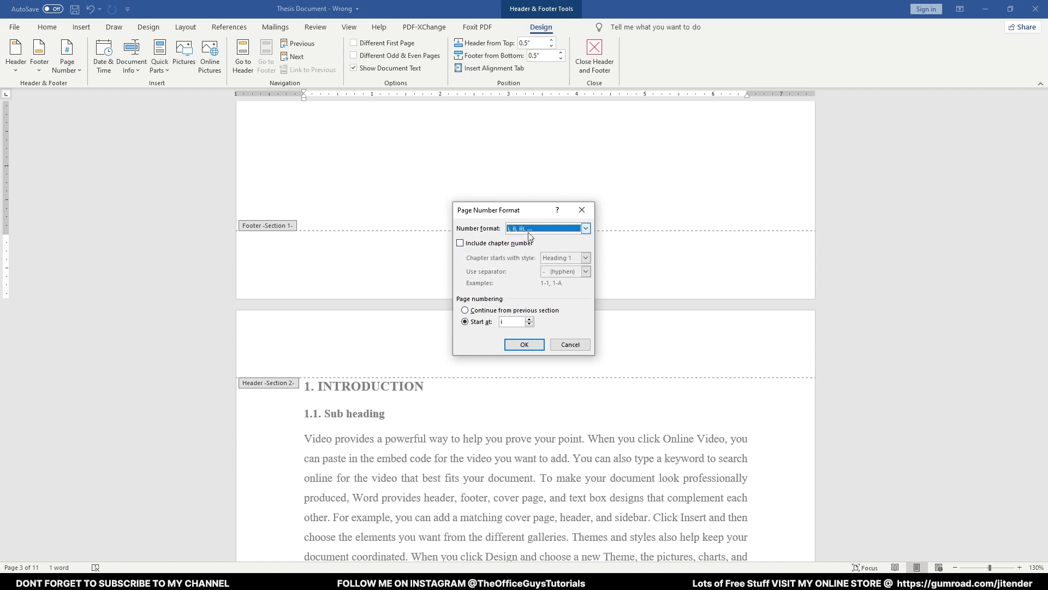
pyautogui.click(524, 345)
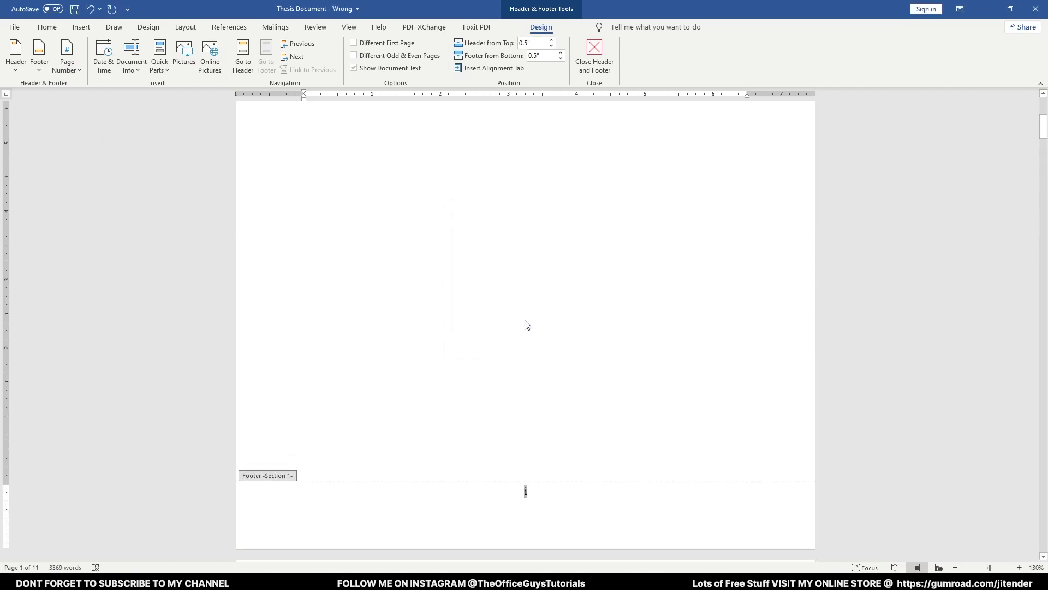
pyautogui.scroll(-1, 526, 322)
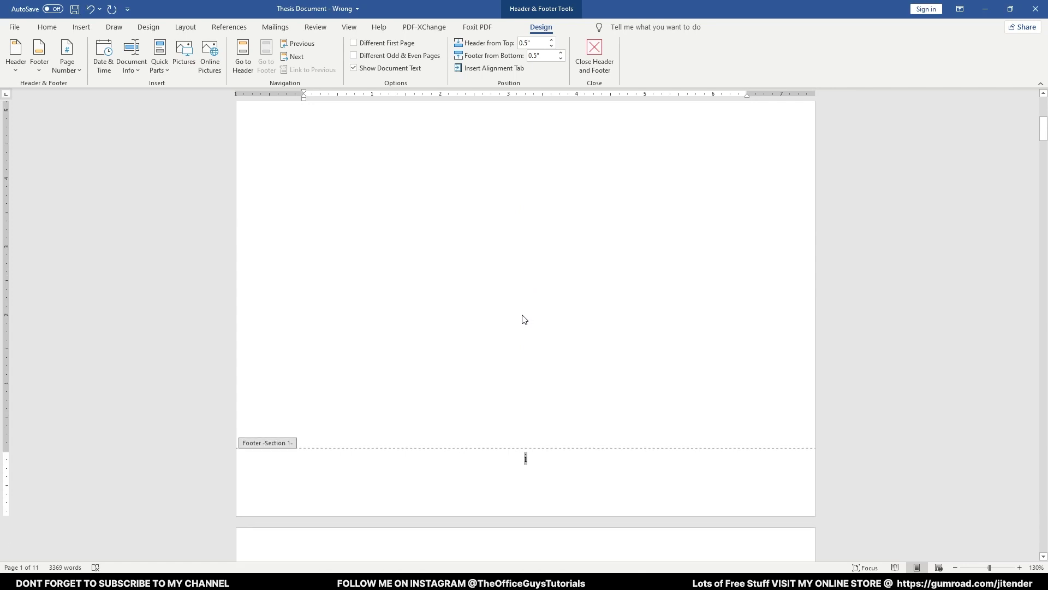
pyautogui.doubleClick(480, 262)
# Step: Check the footer page numbers from the Contents page to the Introduction and review the page number format settings of Section 2
pyautogui.scroll(1, 510, 290)
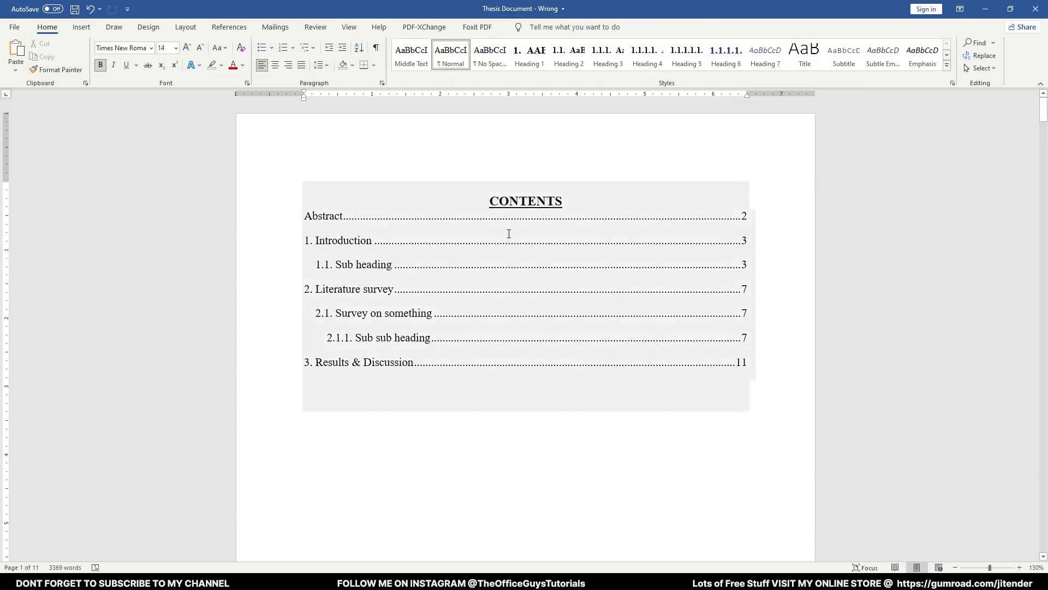
pyautogui.scroll(-6, 512, 206)
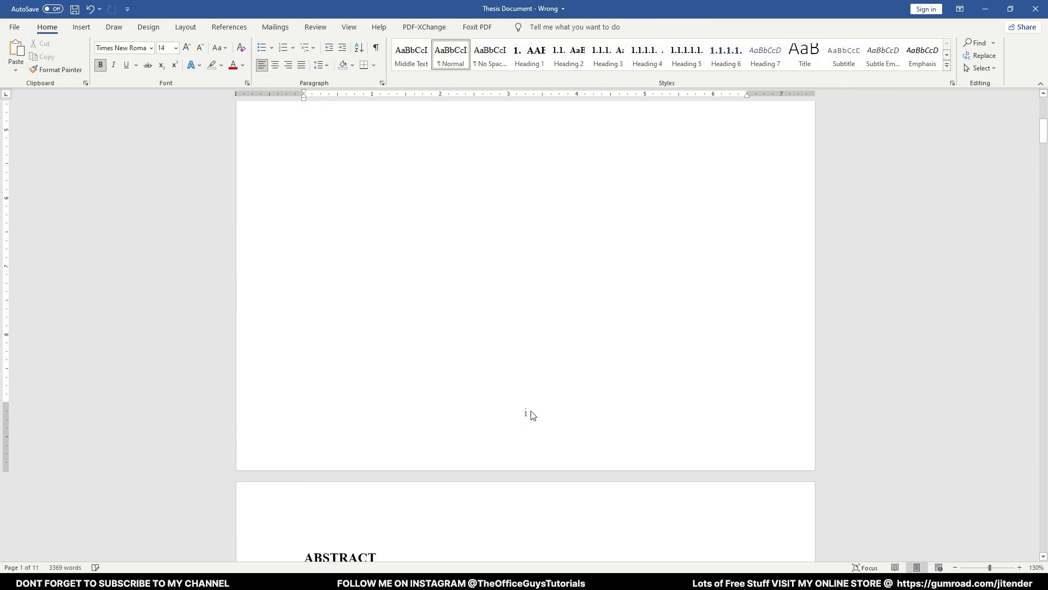
pyautogui.scroll(-14, 518, 371)
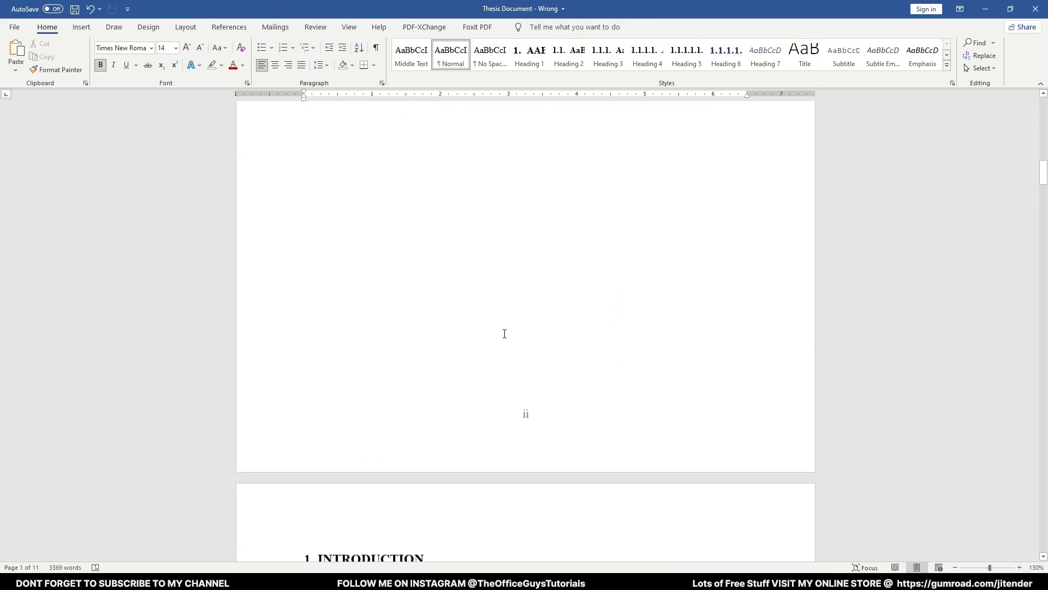
pyautogui.scroll(5, 505, 328)
pyautogui.scroll(3, 507, 320)
pyautogui.scroll(-9, 492, 284)
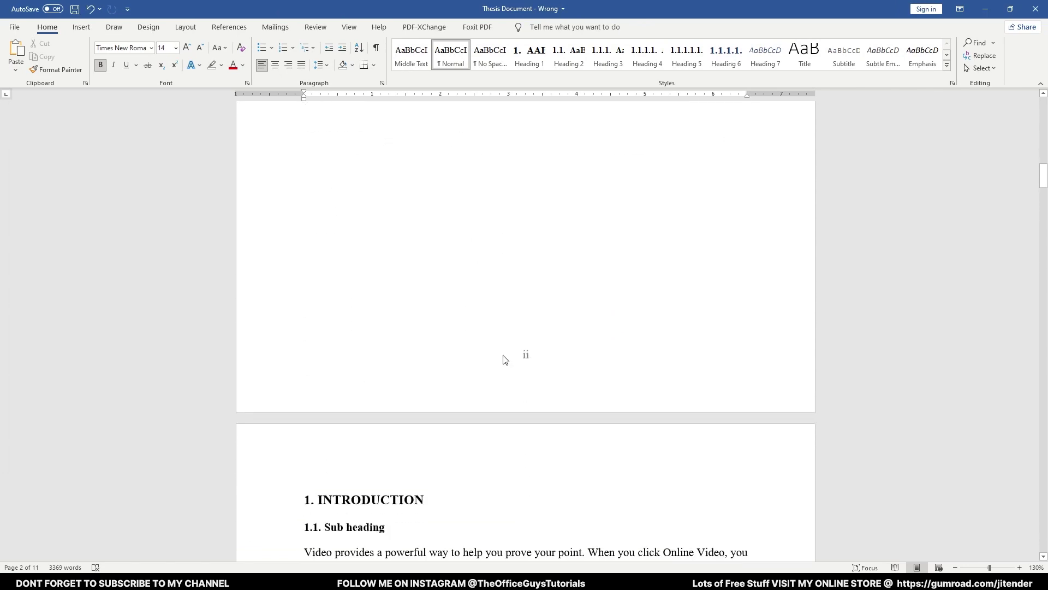
pyautogui.scroll(-10, 546, 338)
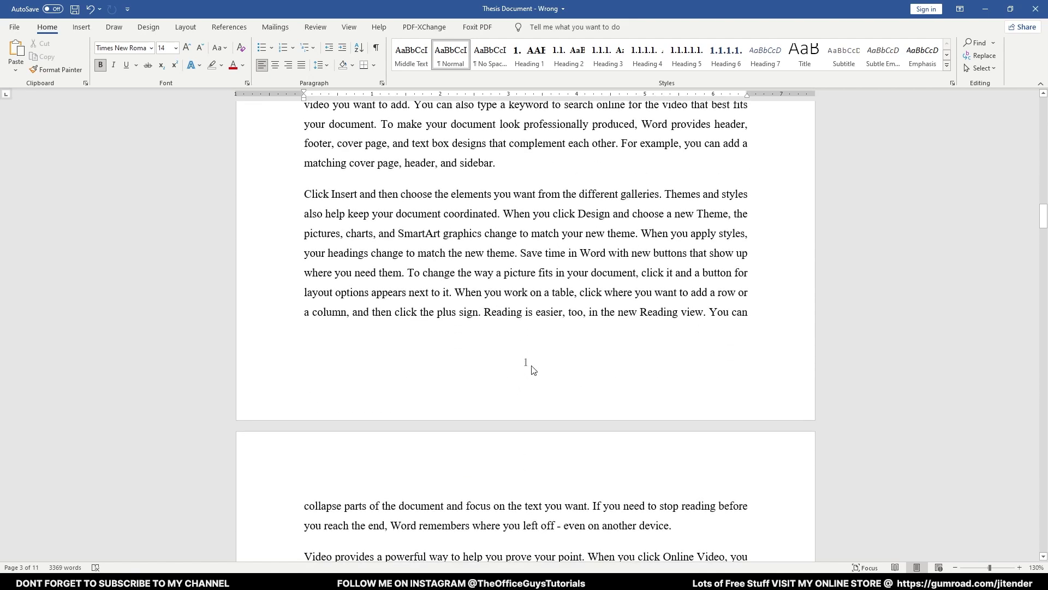
pyautogui.doubleClick(530, 364)
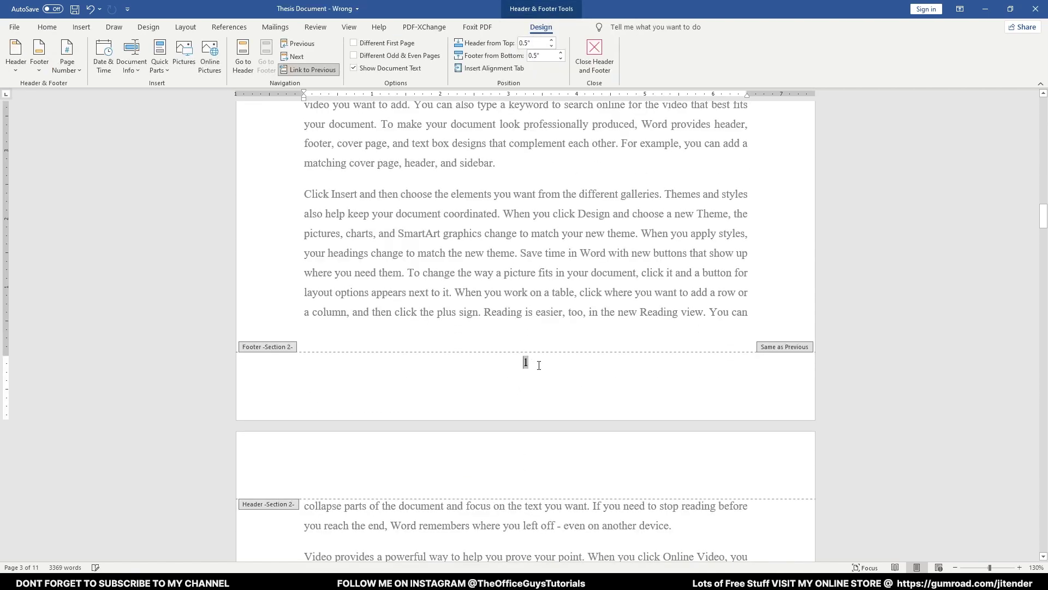
pyautogui.click(66, 63)
pyautogui.click(92, 148)
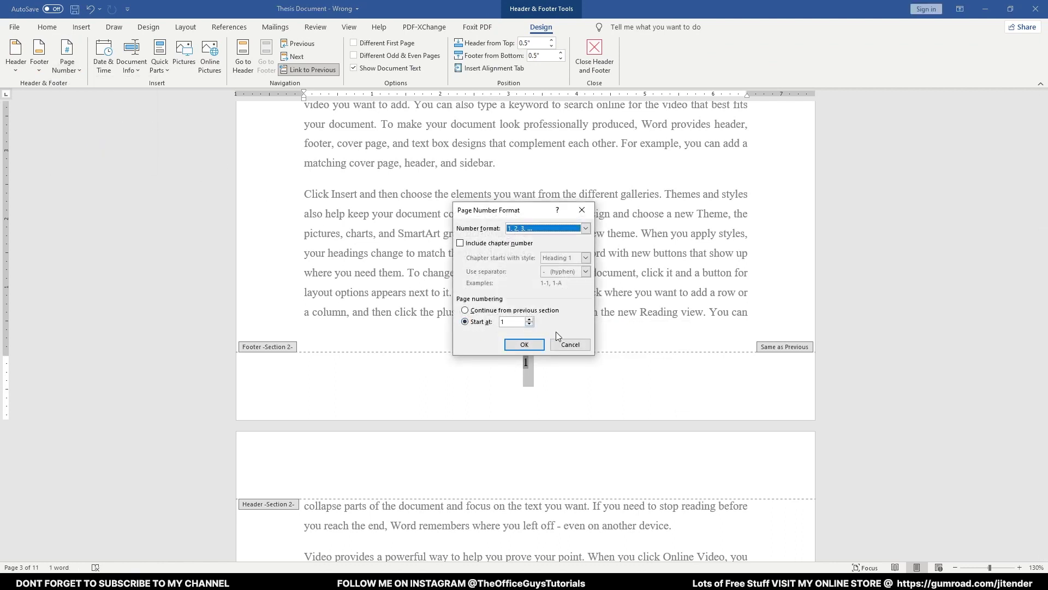
pyautogui.click(570, 344)
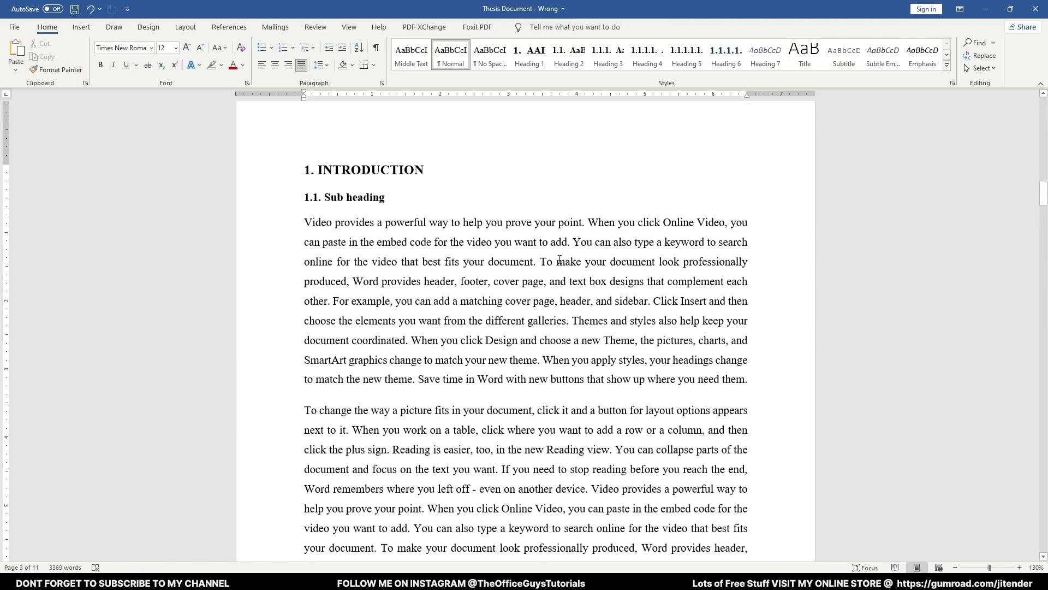
# Step: Update the entire table of contents on the first page to match the new page numbering
pyautogui.scroll(5, 559, 264)
pyautogui.scroll(15, 550, 284)
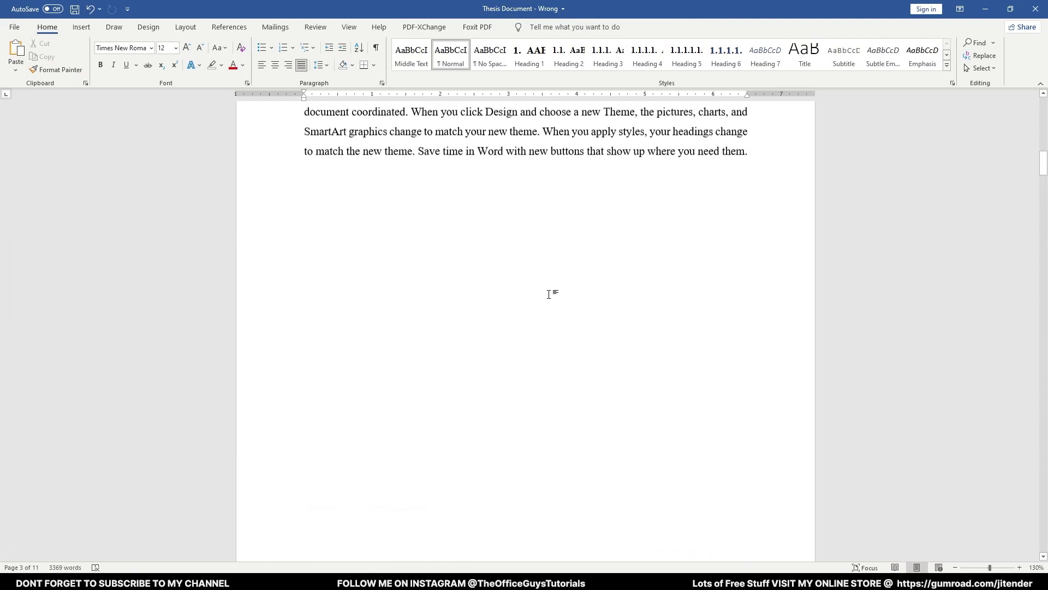
pyautogui.scroll(-3, 539, 306)
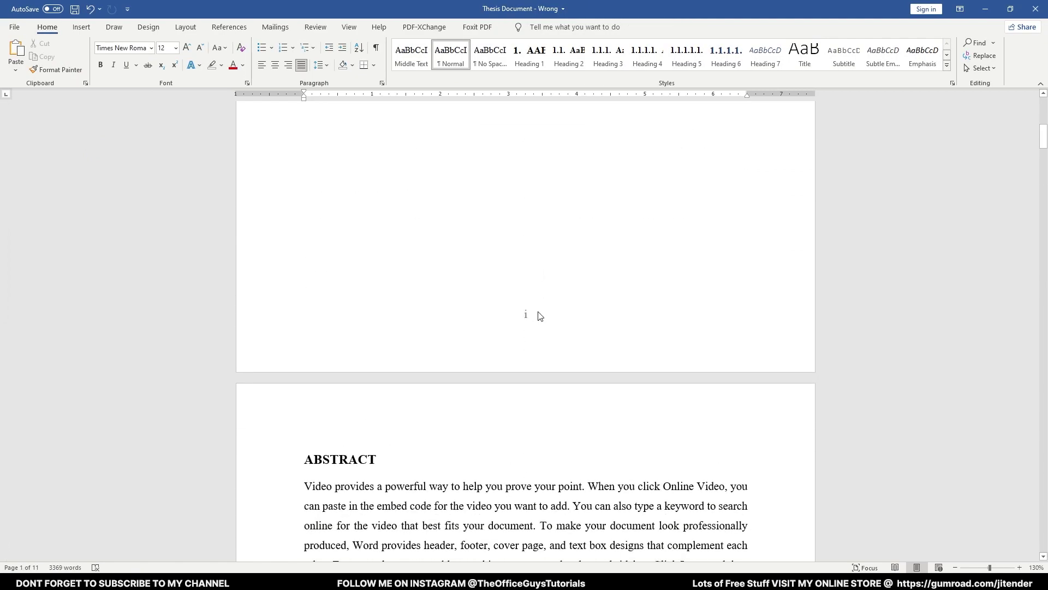
pyautogui.scroll(-1, 536, 313)
pyautogui.scroll(8, 517, 295)
pyautogui.scroll(3, 510, 279)
pyautogui.click(489, 193)
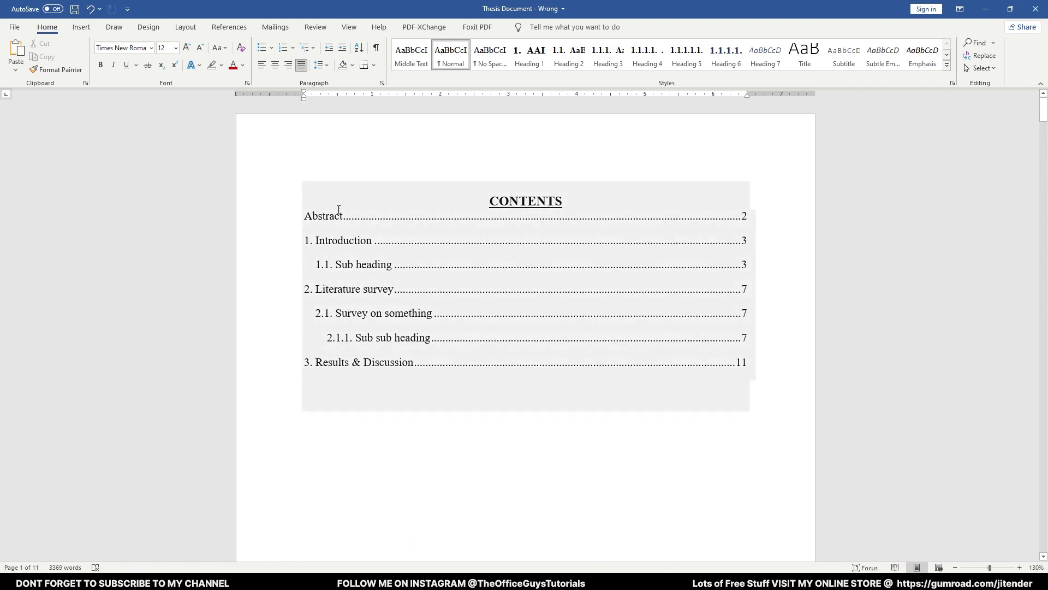
pyautogui.click(349, 173)
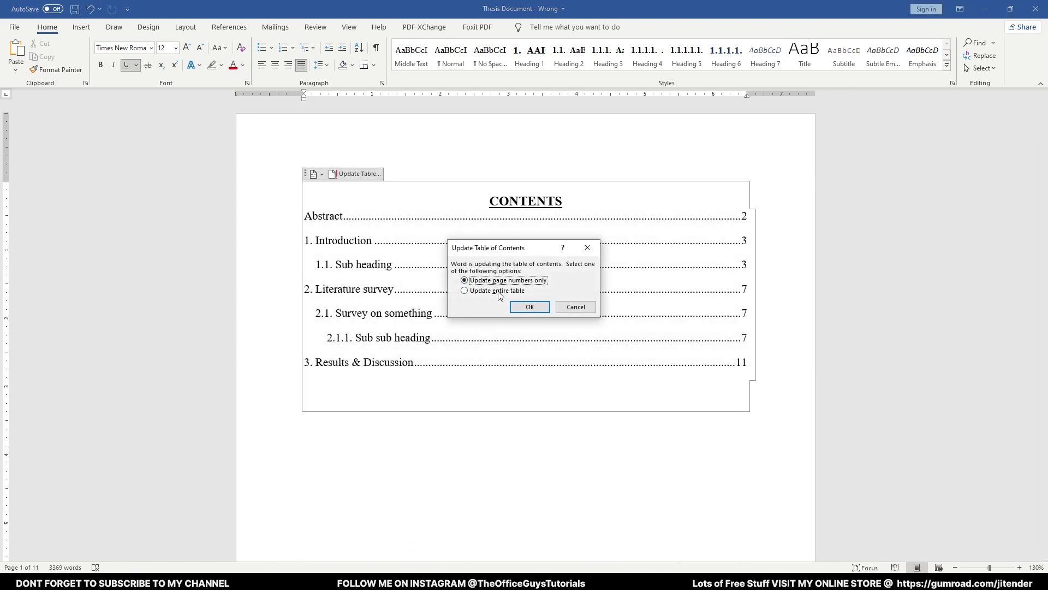
pyautogui.click(498, 292)
pyautogui.click(527, 308)
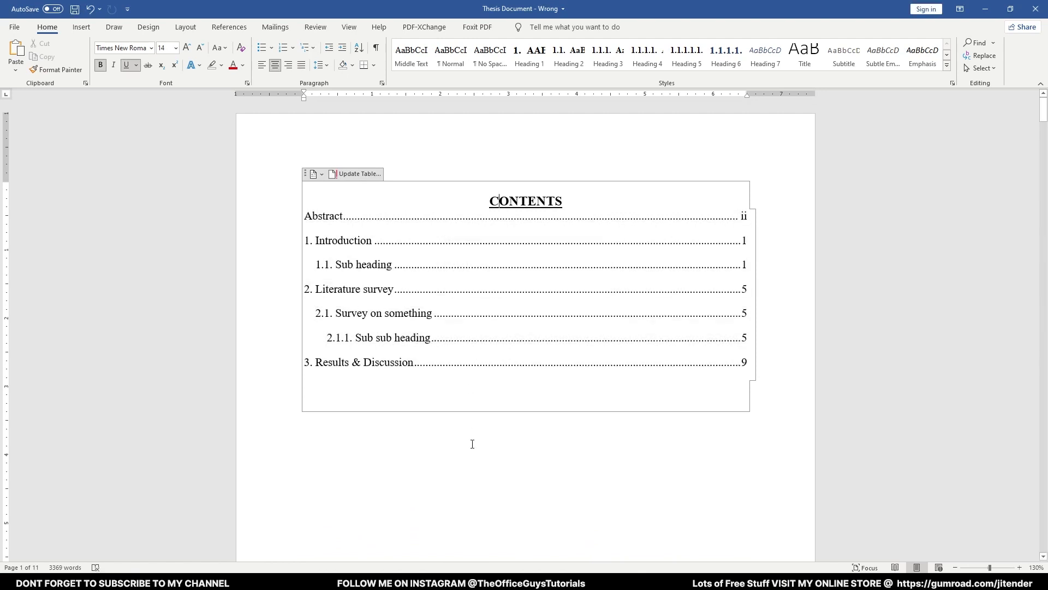
pyautogui.click(516, 200)
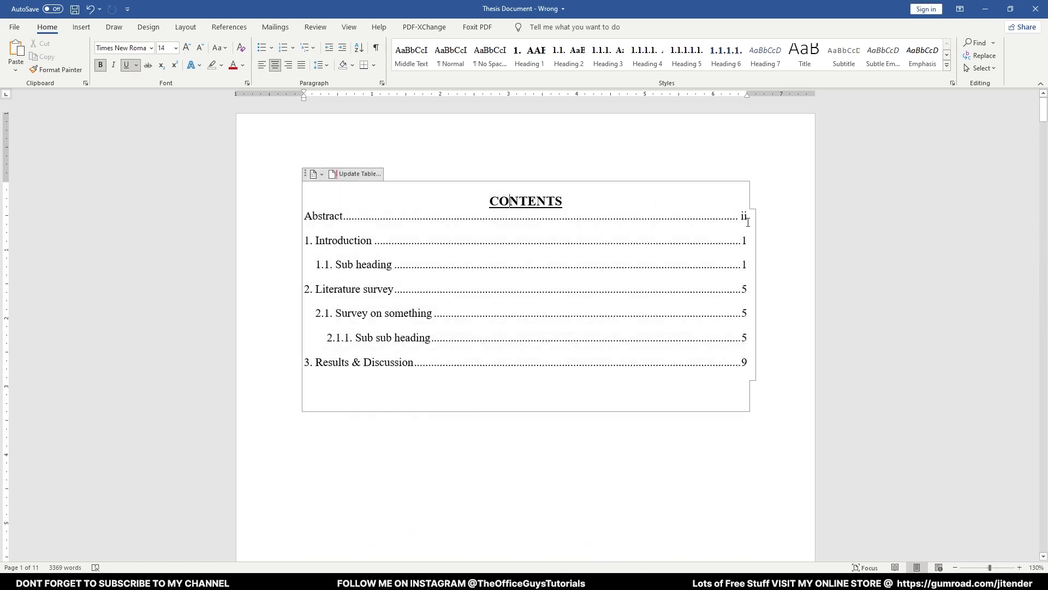